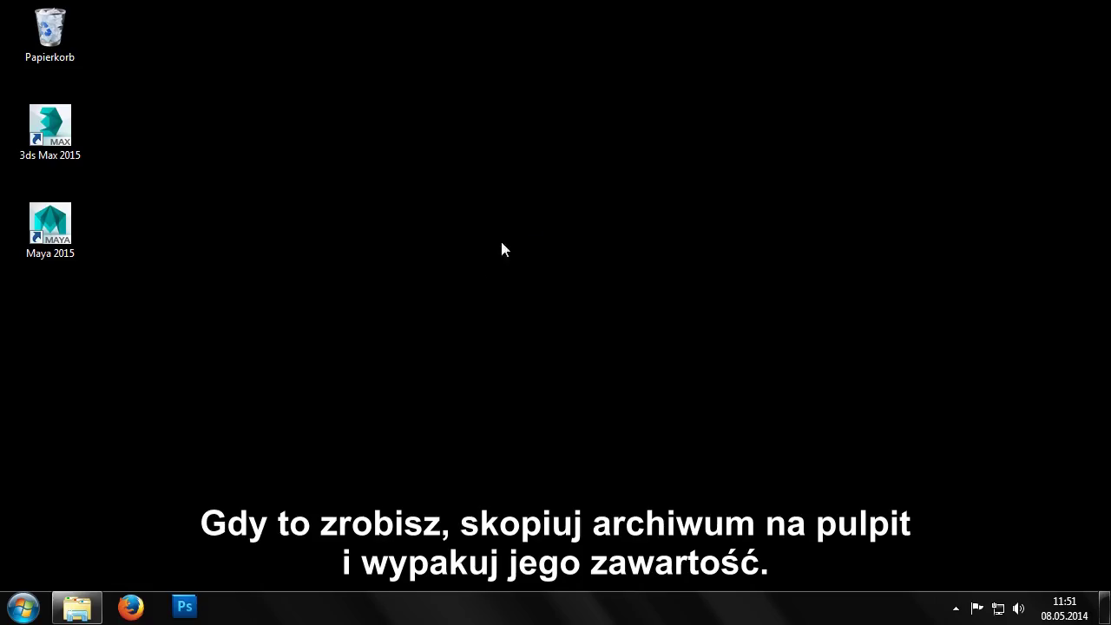
Copy maya_animation.zip from the Downloads folder to the desktop.
left_click(76, 607)
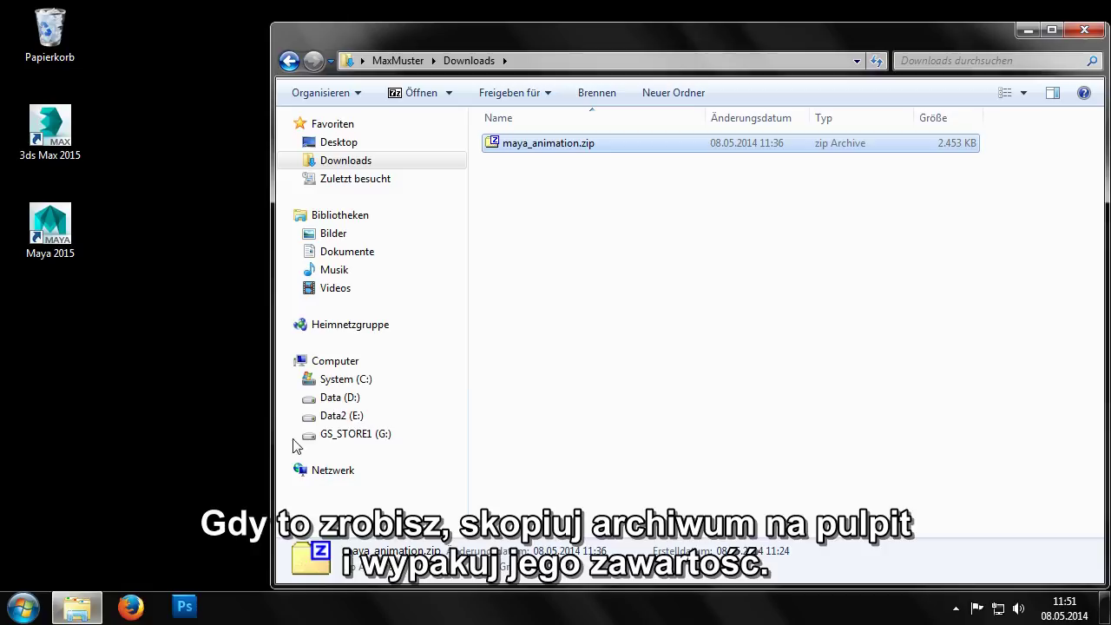
right_click(541, 153)
left_click(573, 384)
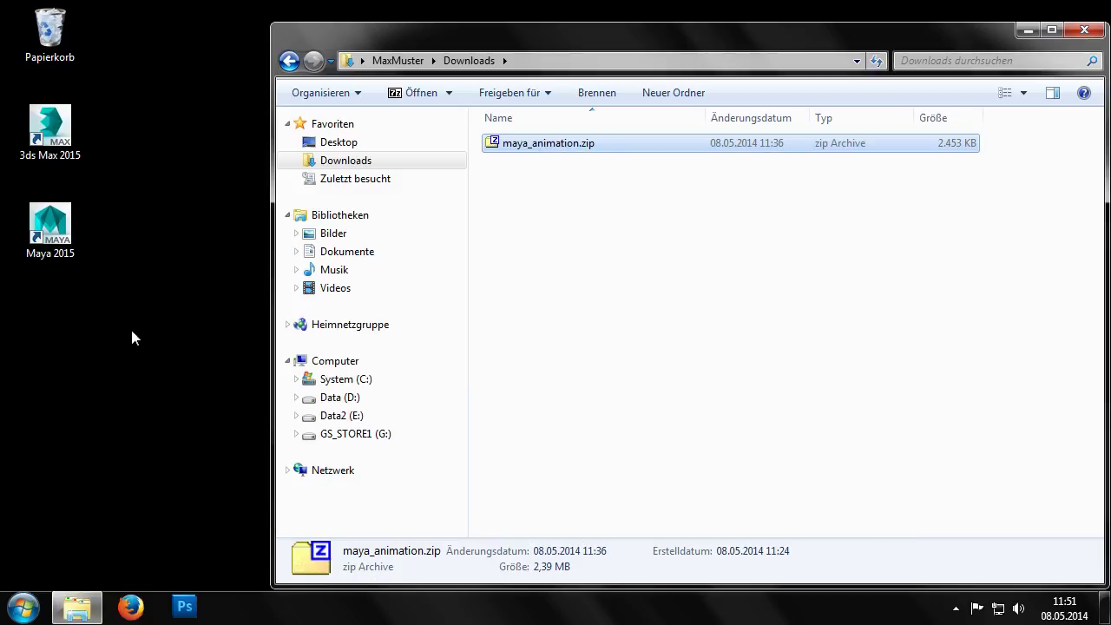
right_click(37, 354)
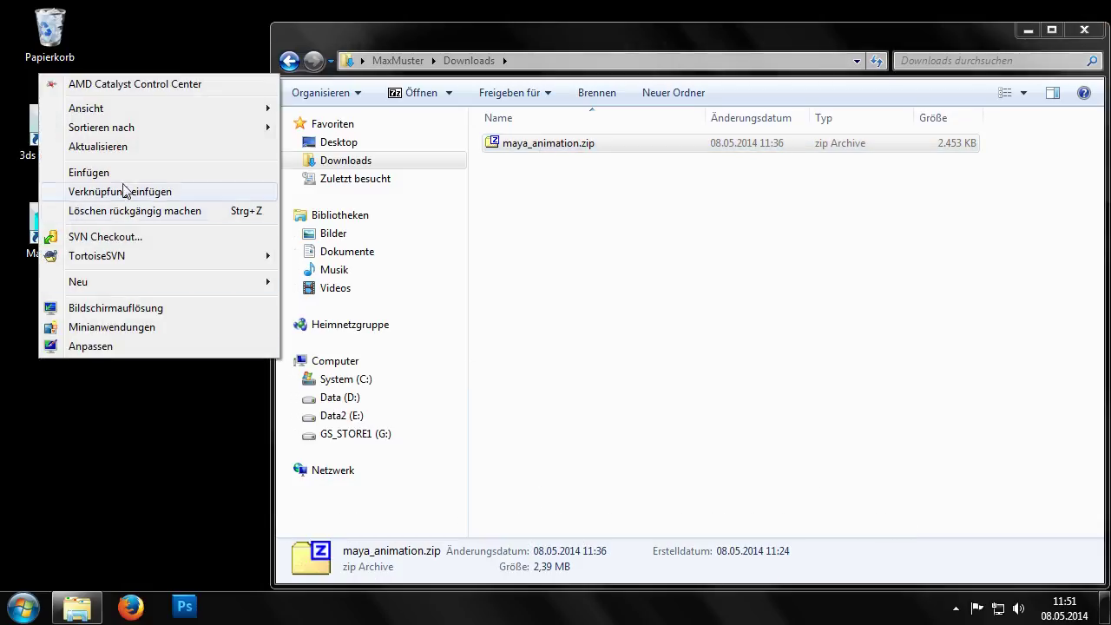
left_click(123, 173)
Extract the desktop copy of maya_animation.zip in place with 7-Zip and check the extracted folder's contents.
right_click(44, 327)
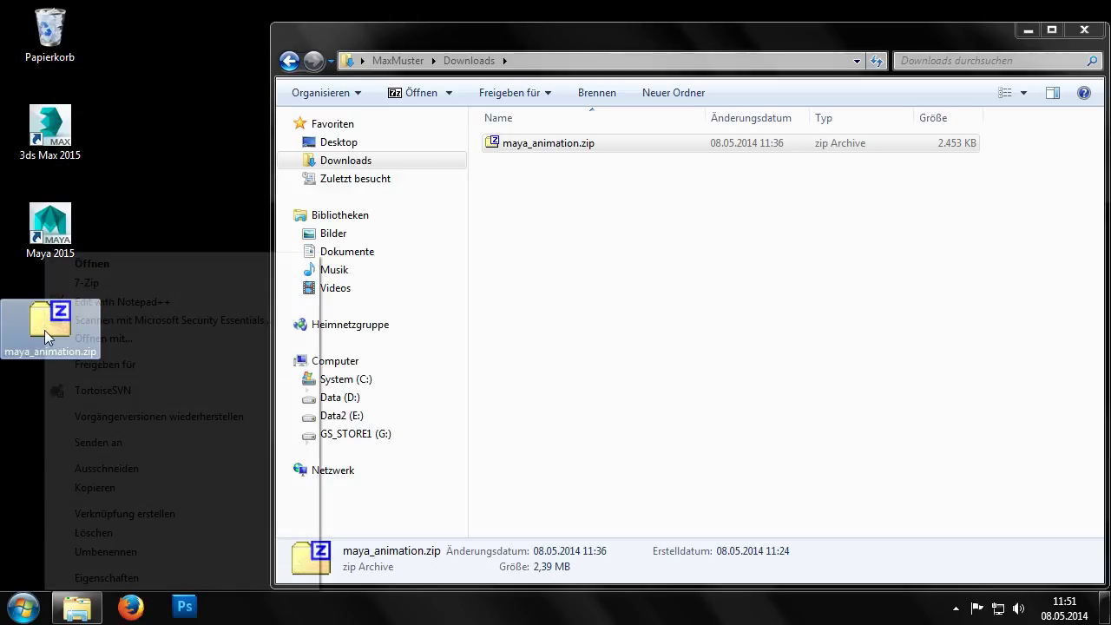
mouse_move(170, 282)
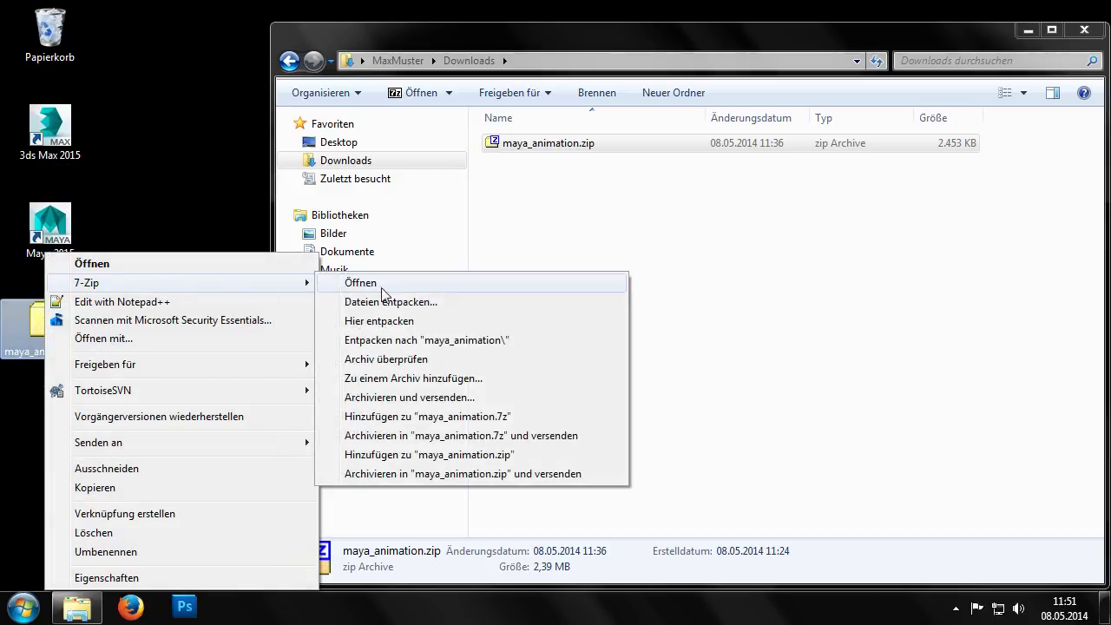
left_click(473, 322)
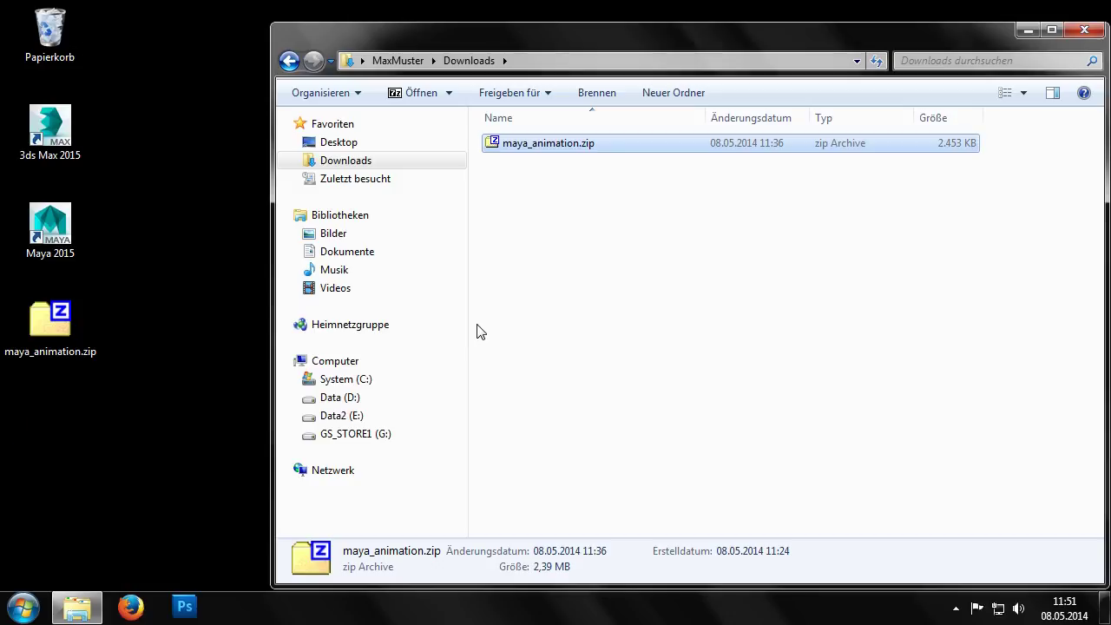
double_click(47, 424)
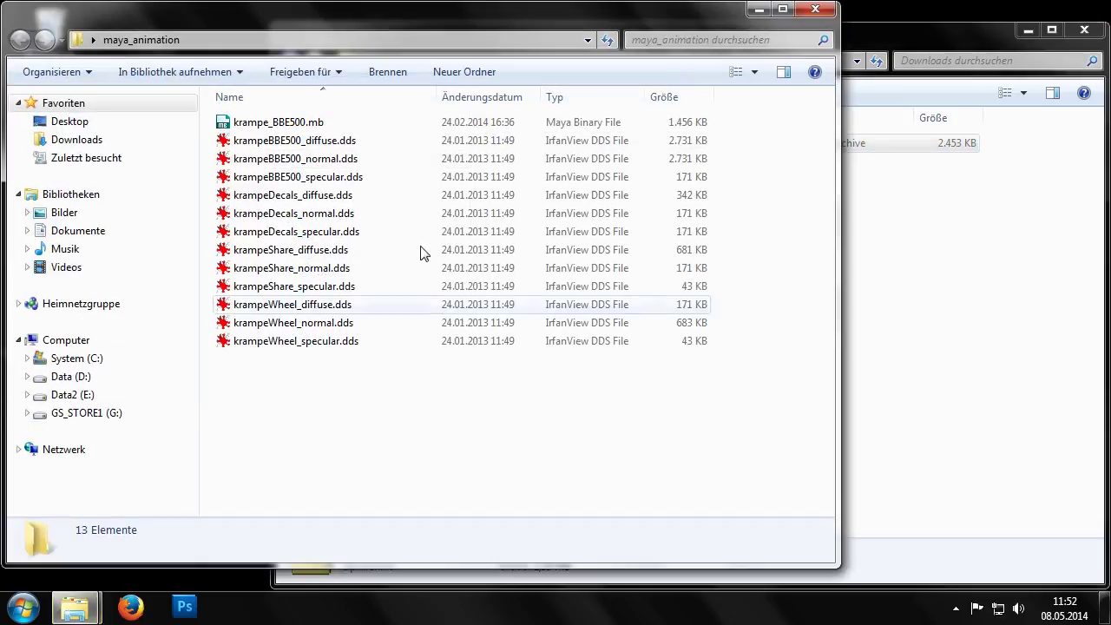
left_click(815, 9)
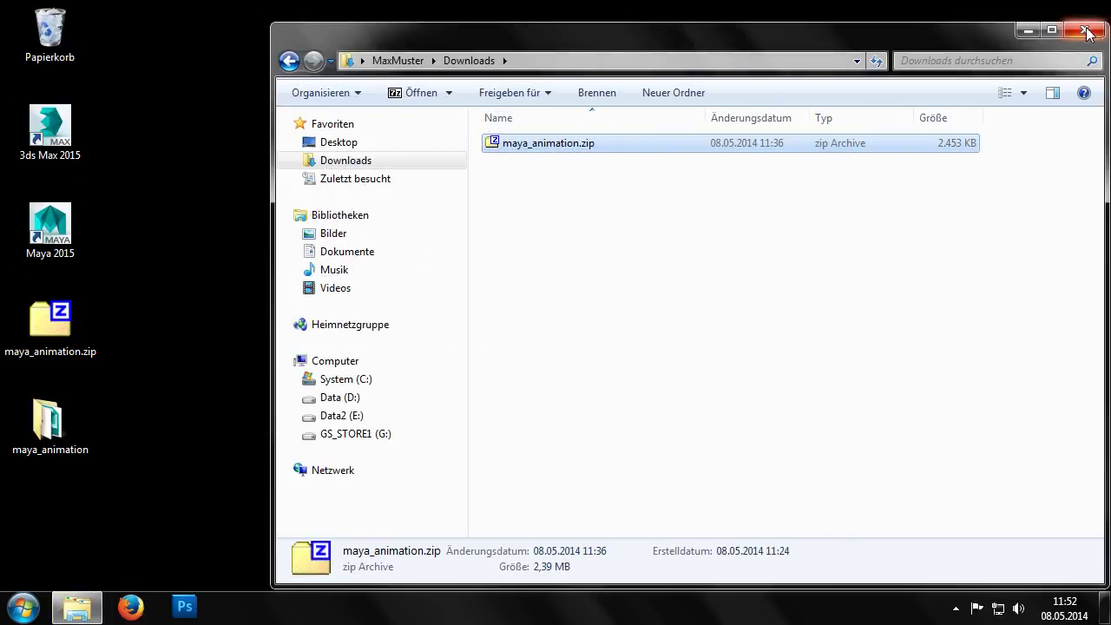
left_click(1080, 33)
Start Maya 2015 and set the maya_animation folder on the desktop as the project directory.
left_click(49, 228)
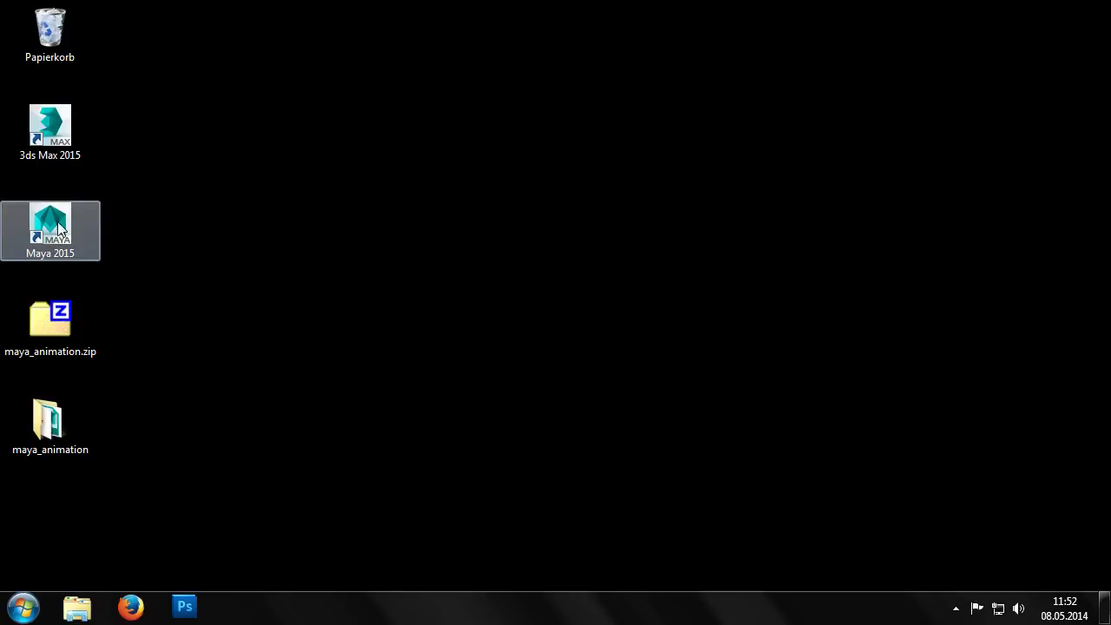
key("Return")
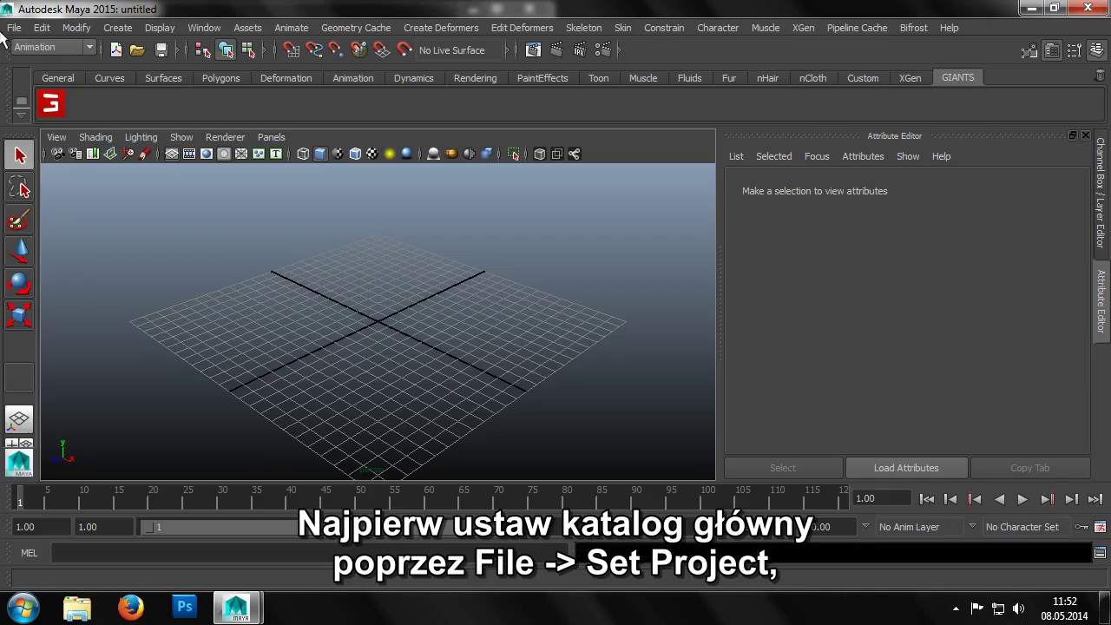
left_click(14, 27)
left_click(68, 382)
double_click(260, 129)
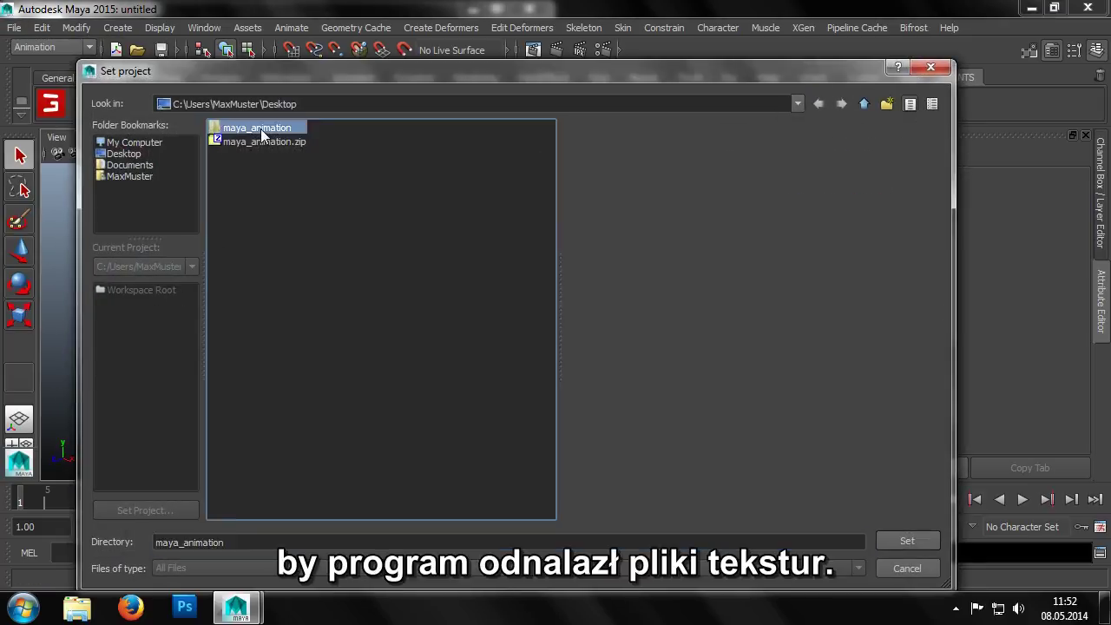
left_click(904, 540)
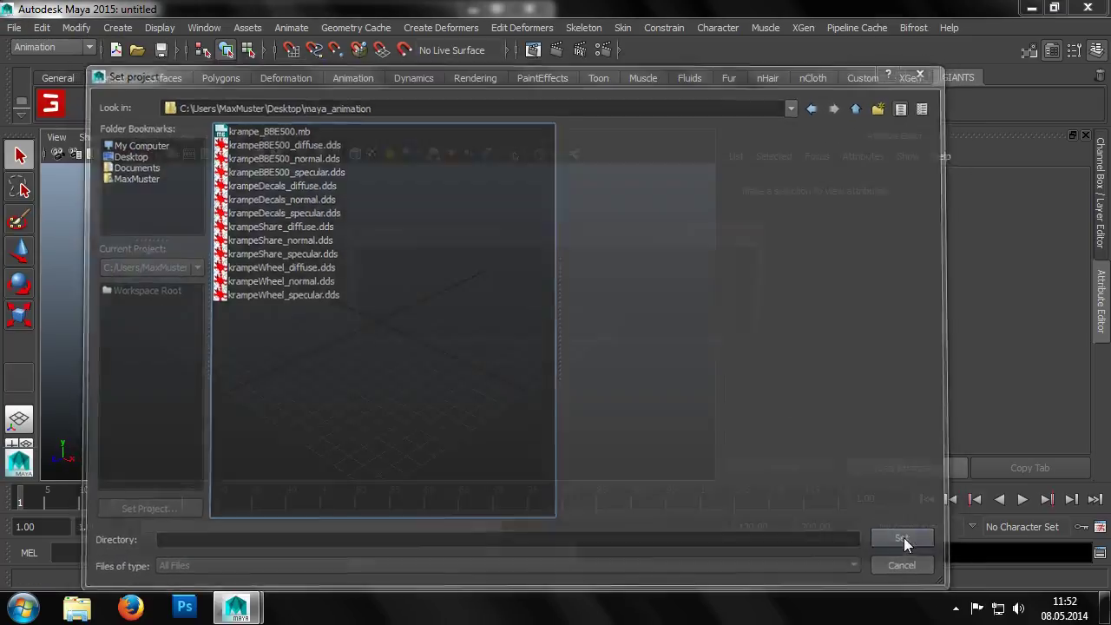
left_click(558, 324)
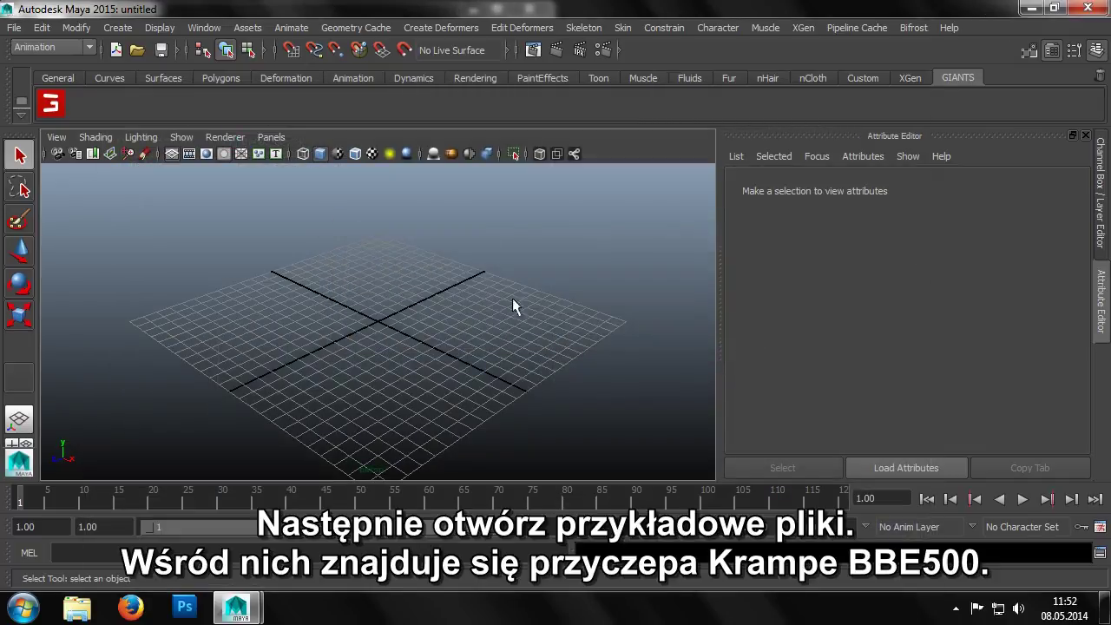
Open the scene krampe_BBE500.mb from the maya_animation project folder.
left_click(14, 29)
left_click(52, 69)
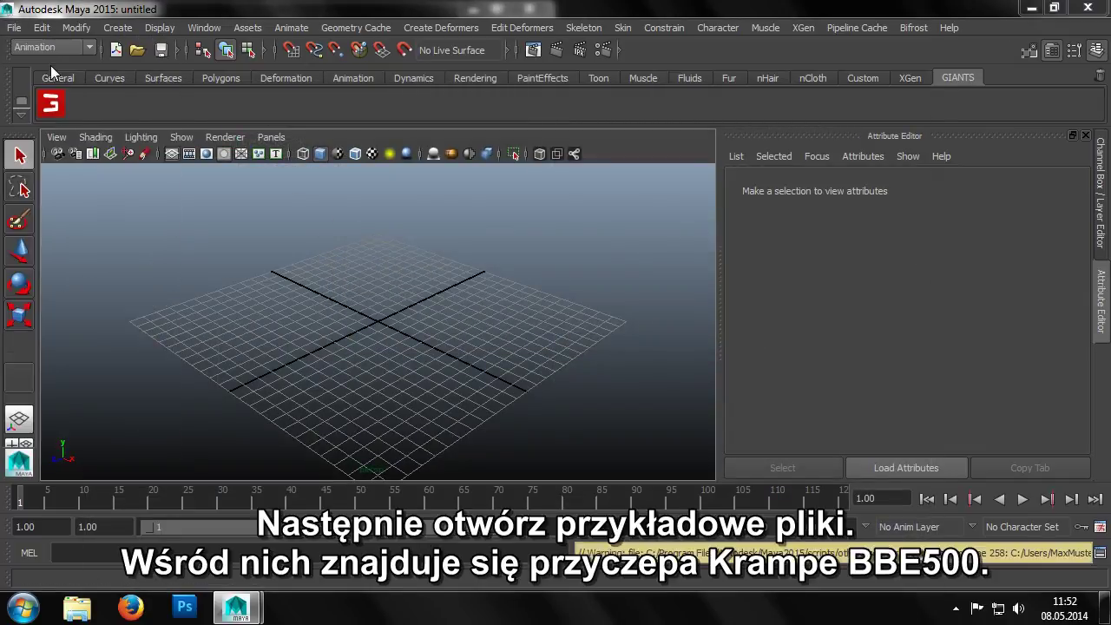
double_click(272, 126)
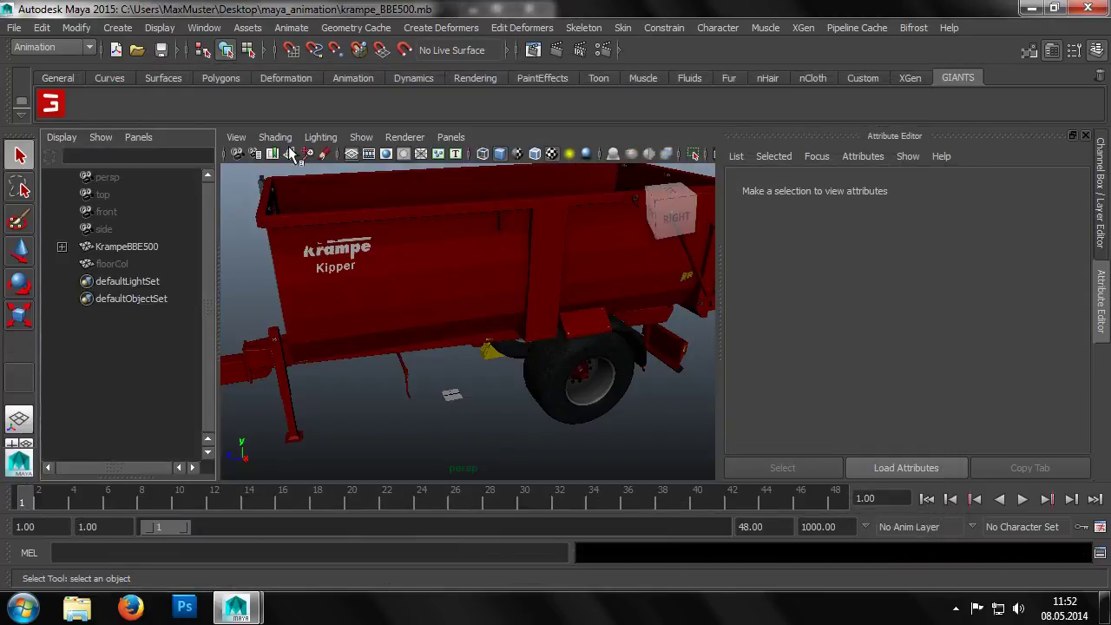
Set the linear working unit to meter in the preferences and save them.
left_click(204, 28)
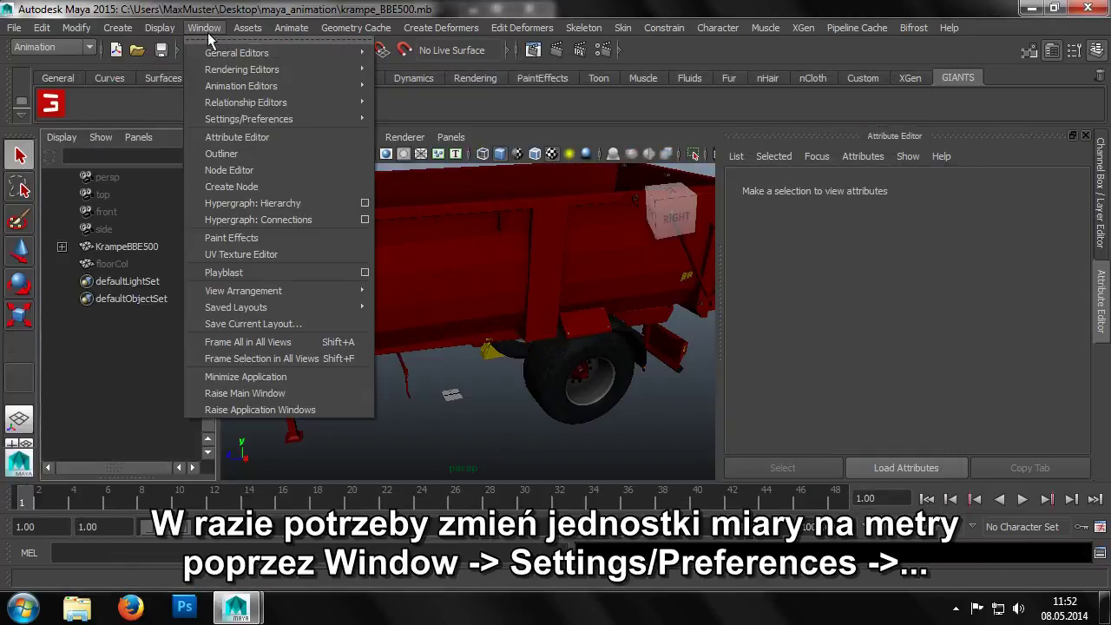
mouse_move(279, 125)
left_click(403, 129)
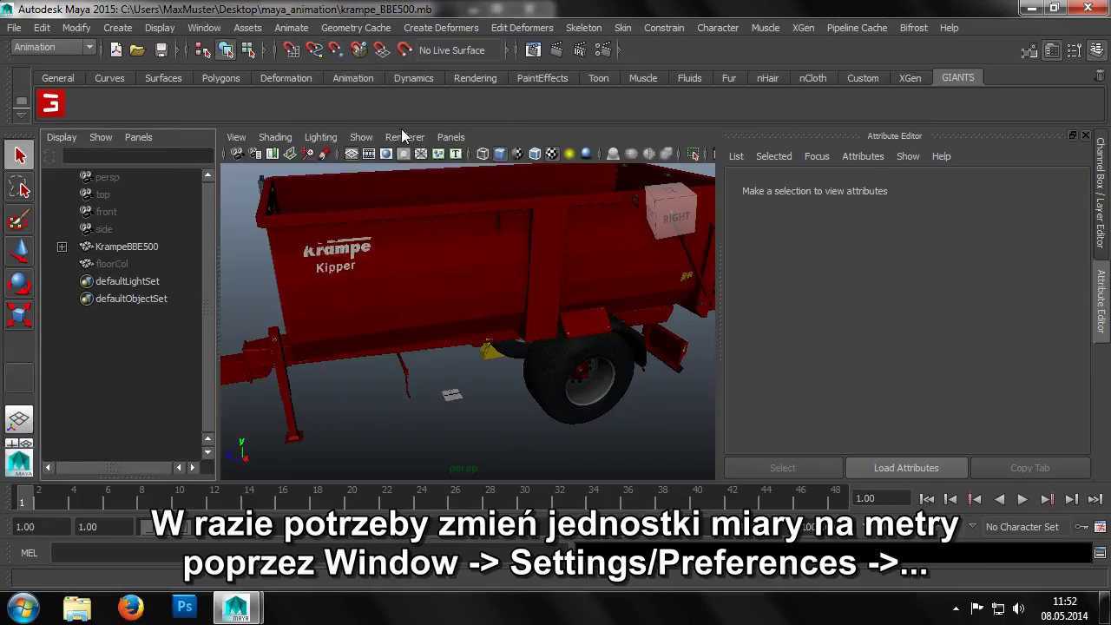
left_click(356, 327)
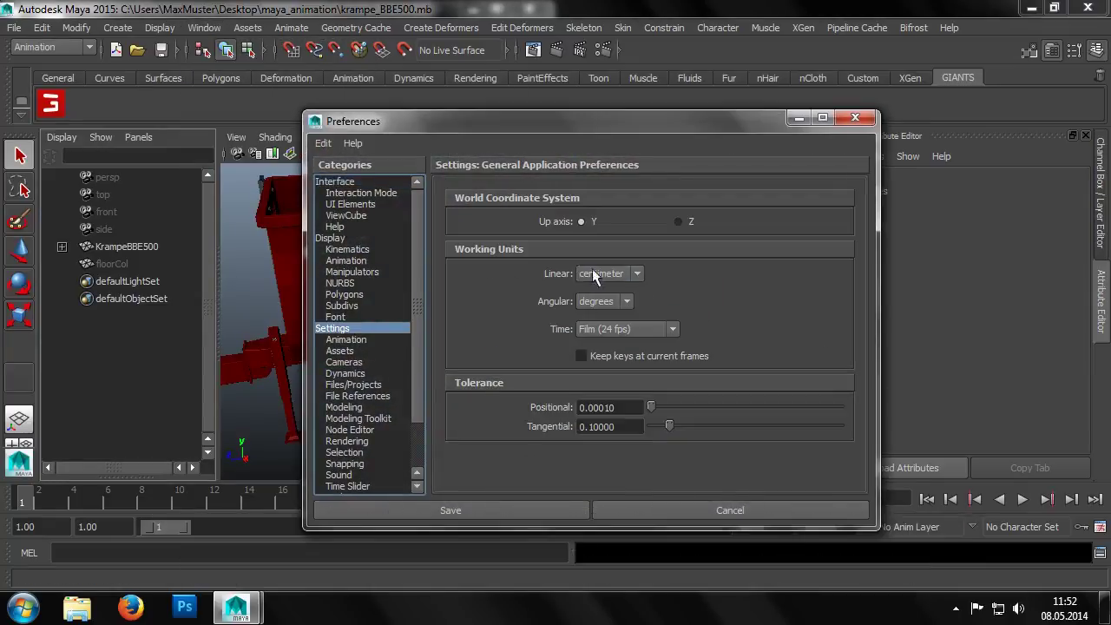
left_click(608, 273)
left_click(609, 310)
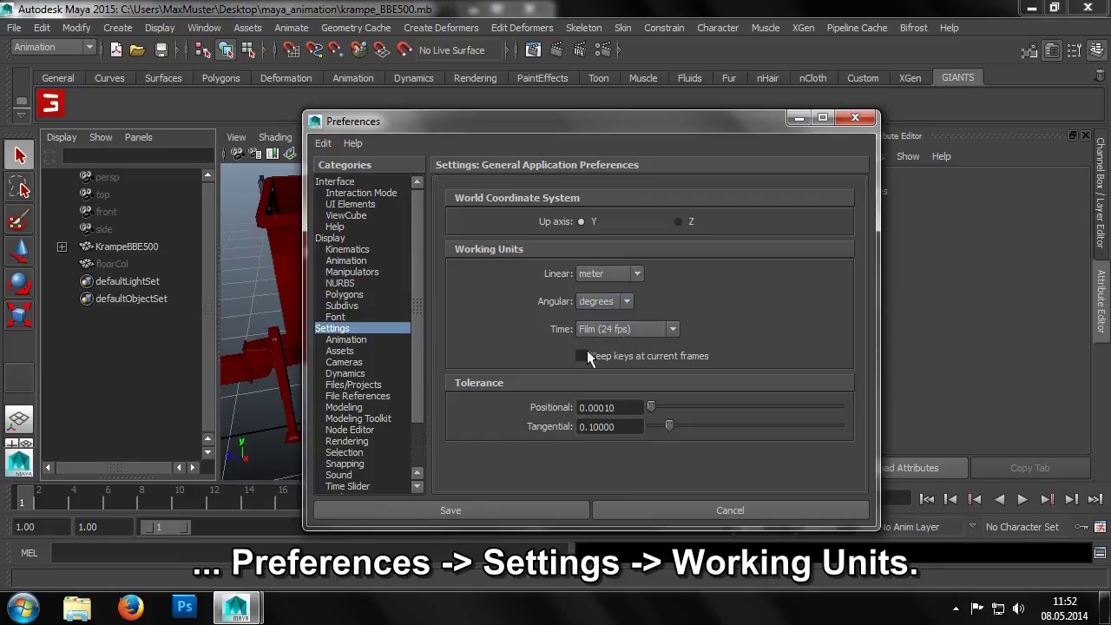
left_click(536, 508)
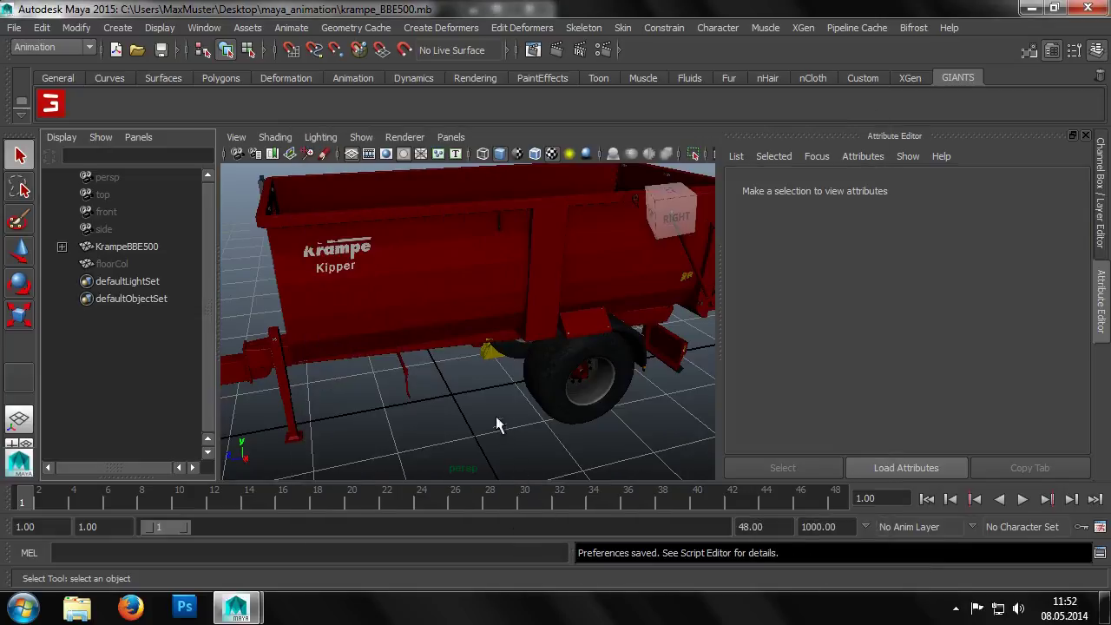
Bring the whole trailer into a side view, expand the KrampeBBE500 hierarchy and select its body object.
left_click_drag(433, 343, 521, 306, "alt")
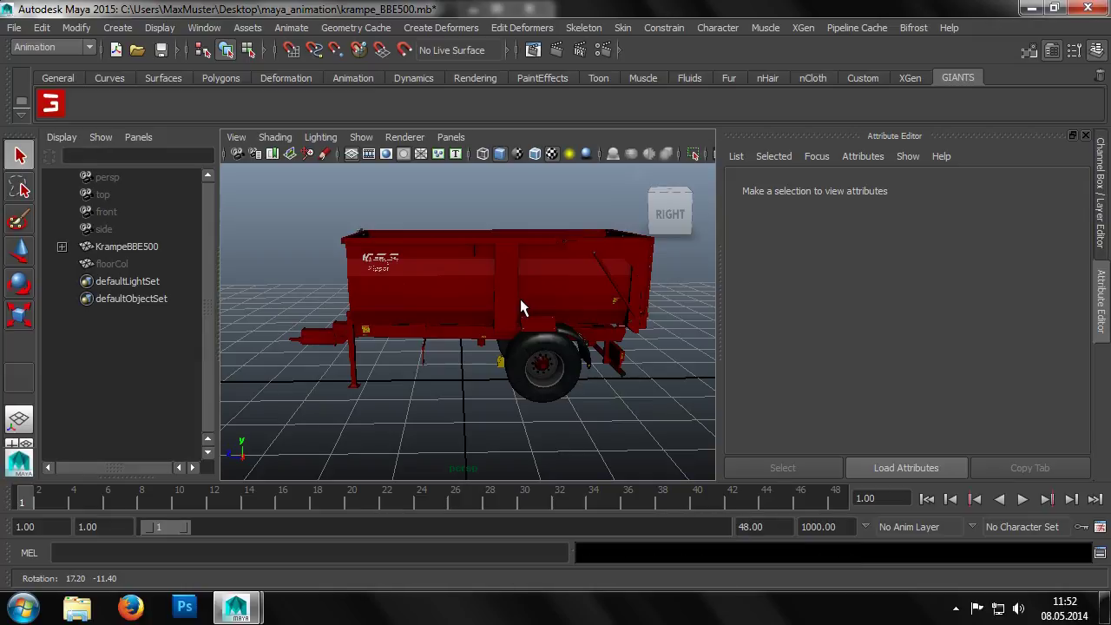
left_click(62, 246)
left_click(118, 351)
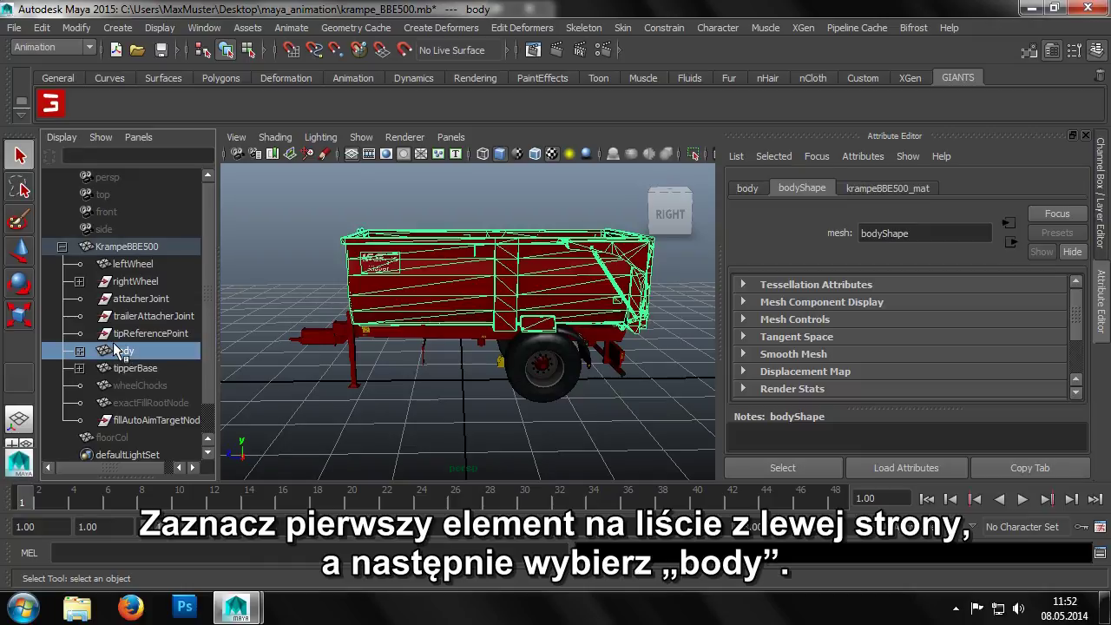
Try tilting the body about -3 degrees around X, and reset its X rotation to 0.
left_click(21, 286)
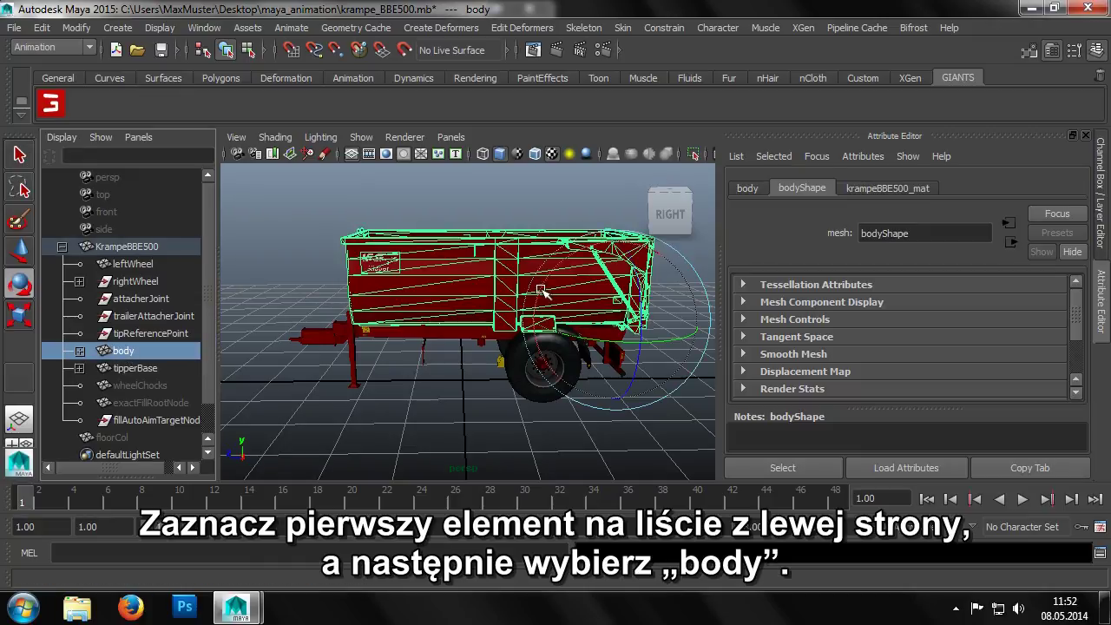
mouse_move(547, 291)
left_mouse_down()
mouse_move(608, 256)
mouse_move(555, 286)
mouse_move(571, 258)
mouse_move(555, 286)
left_mouse_up()
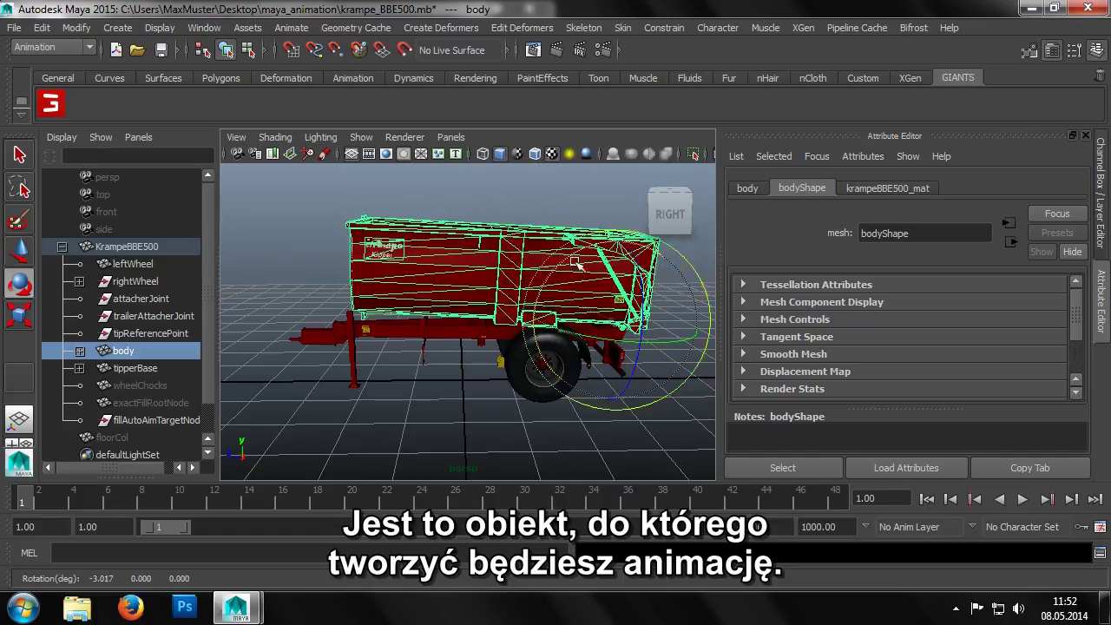
left_click(748, 188)
left_click(892, 324)
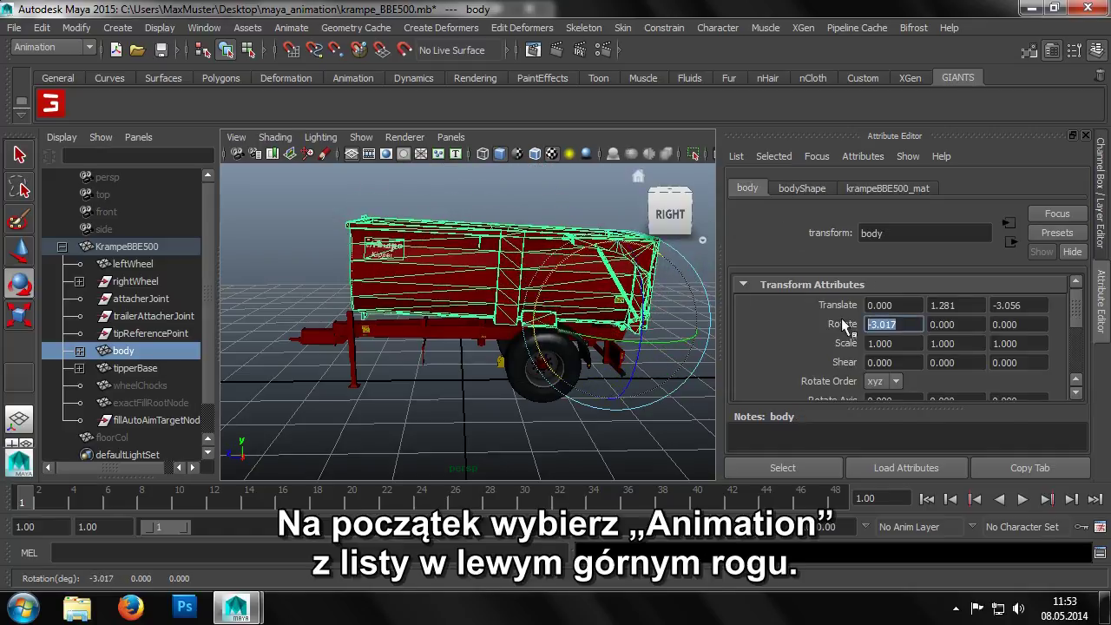
type("0")
key("Tab")
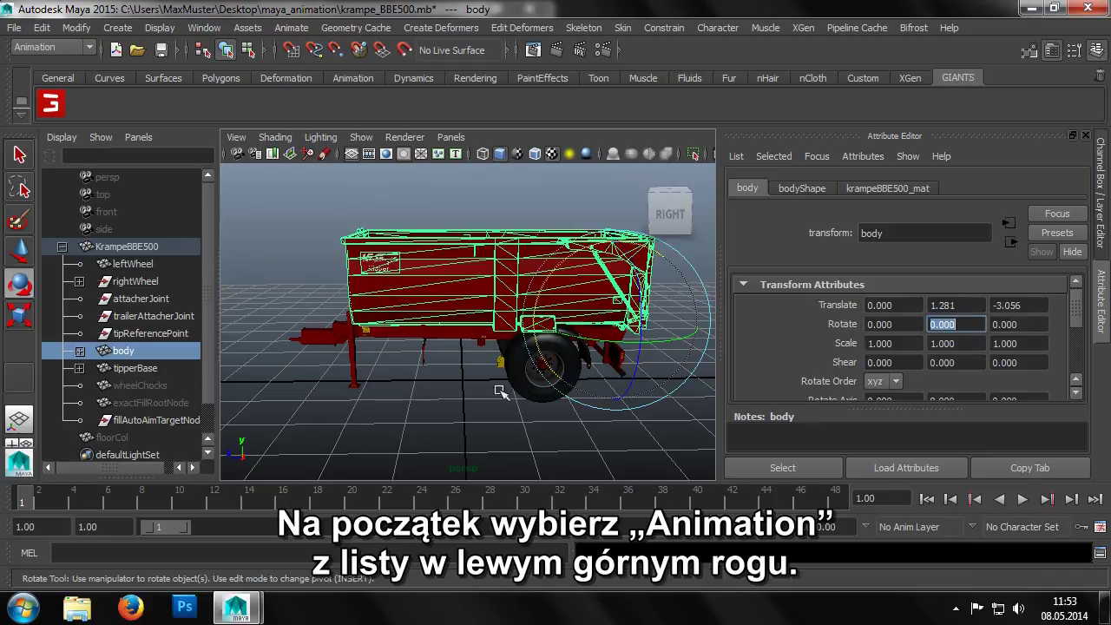
left_click(443, 378)
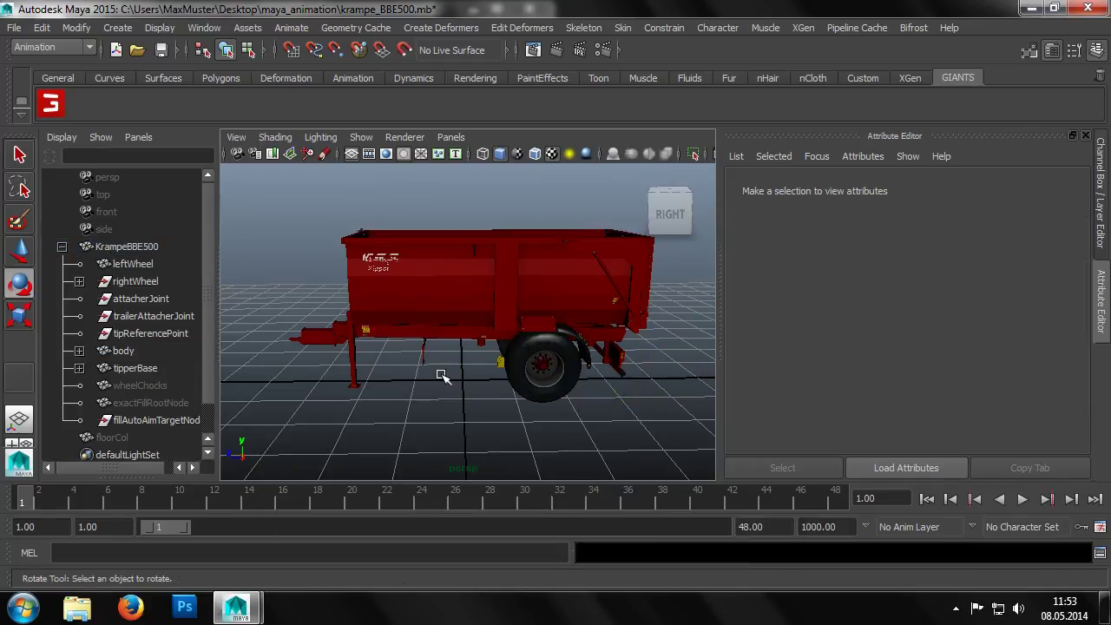
With the Animation menu set active, create a character set from the trailer's body object.
left_click(65, 48)
left_click(67, 63)
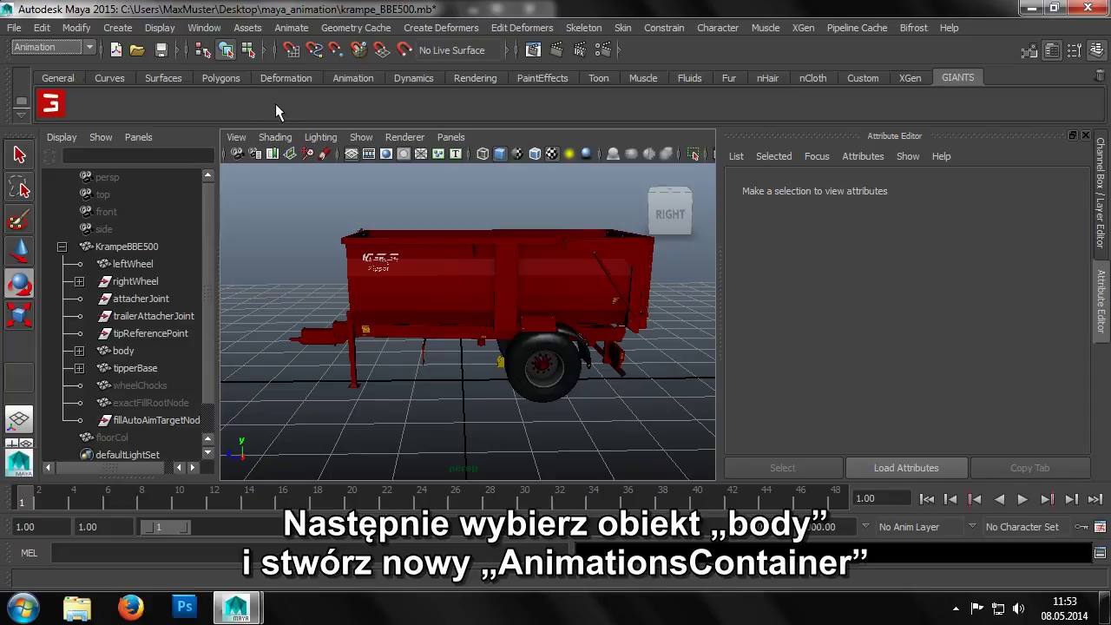
left_click(140, 352)
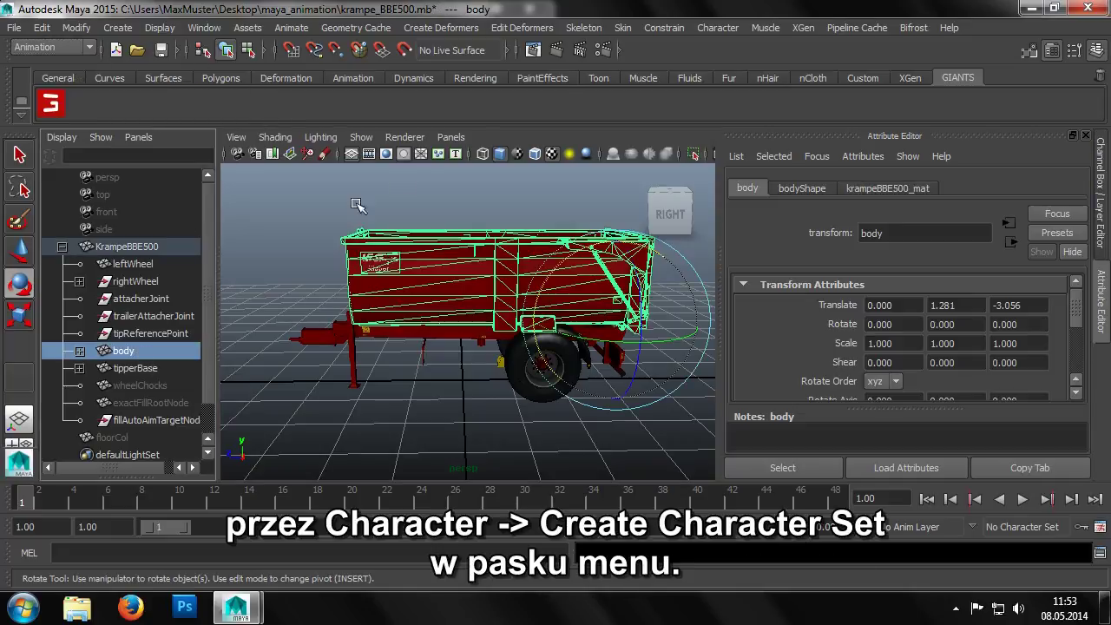
left_click(718, 28)
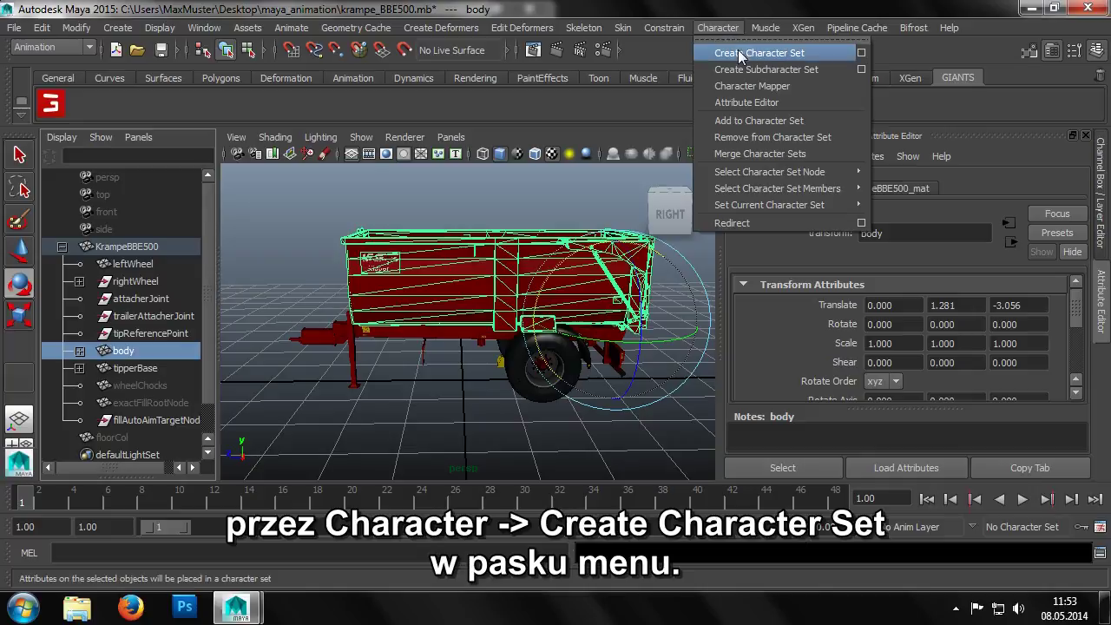
left_click(738, 54)
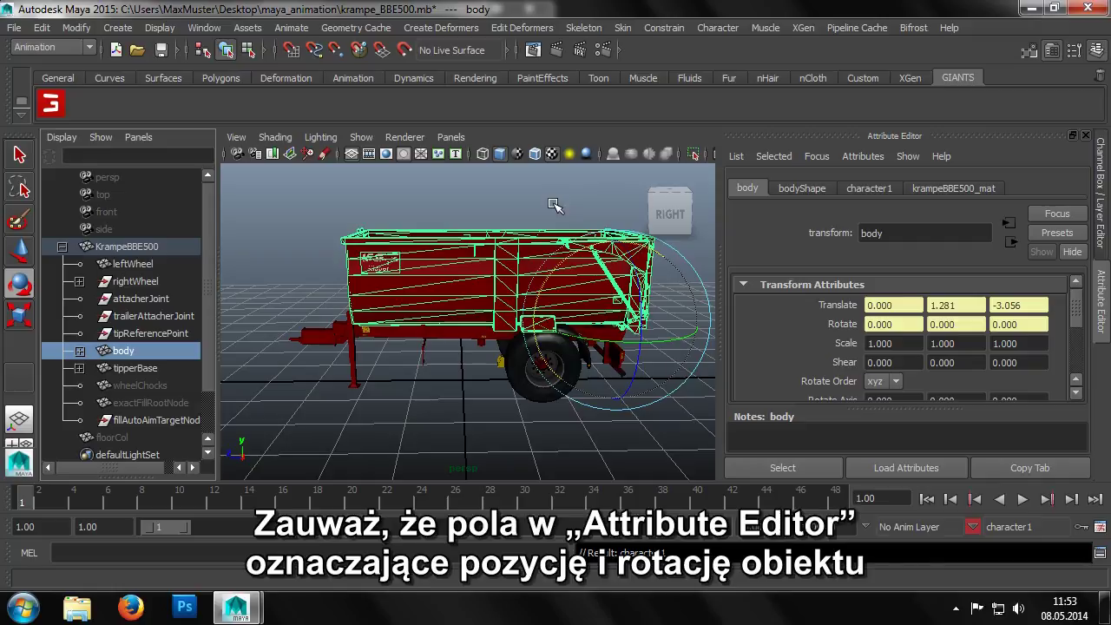
Locate the new character set in the outliner, reselect the body object and set a key for it at frame 1.
scroll(134, 373, "down", 1)
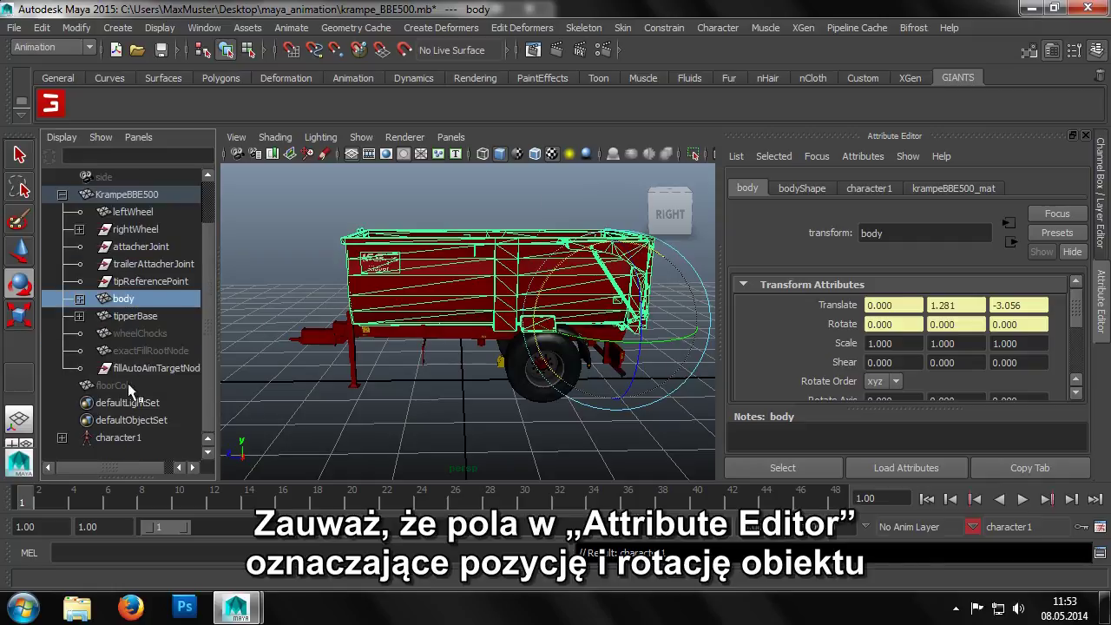
left_click(139, 437)
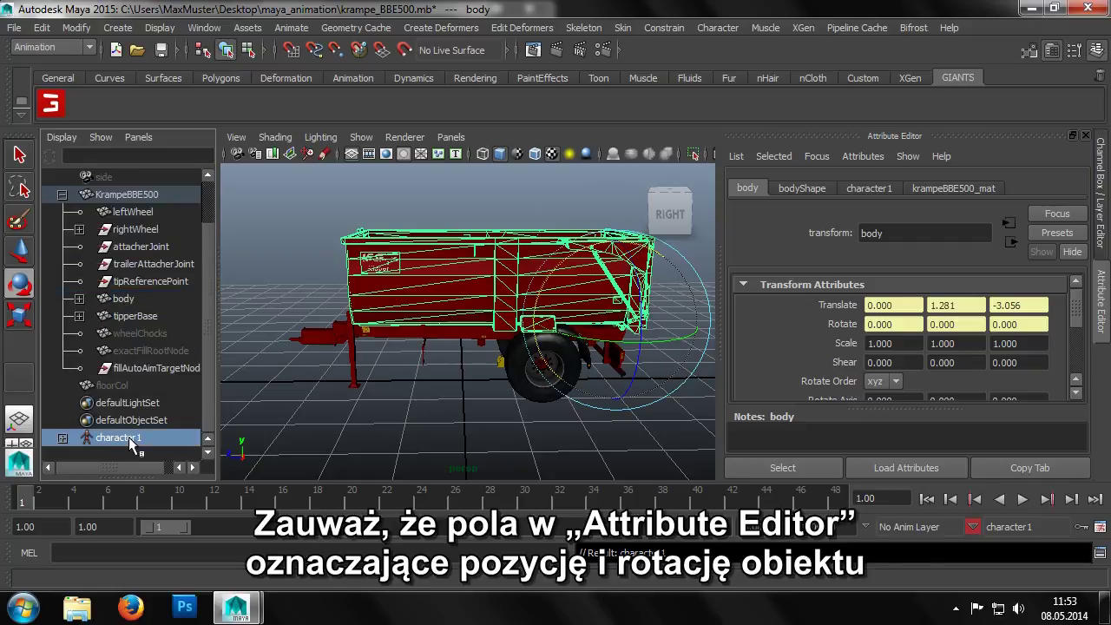
left_click(135, 298)
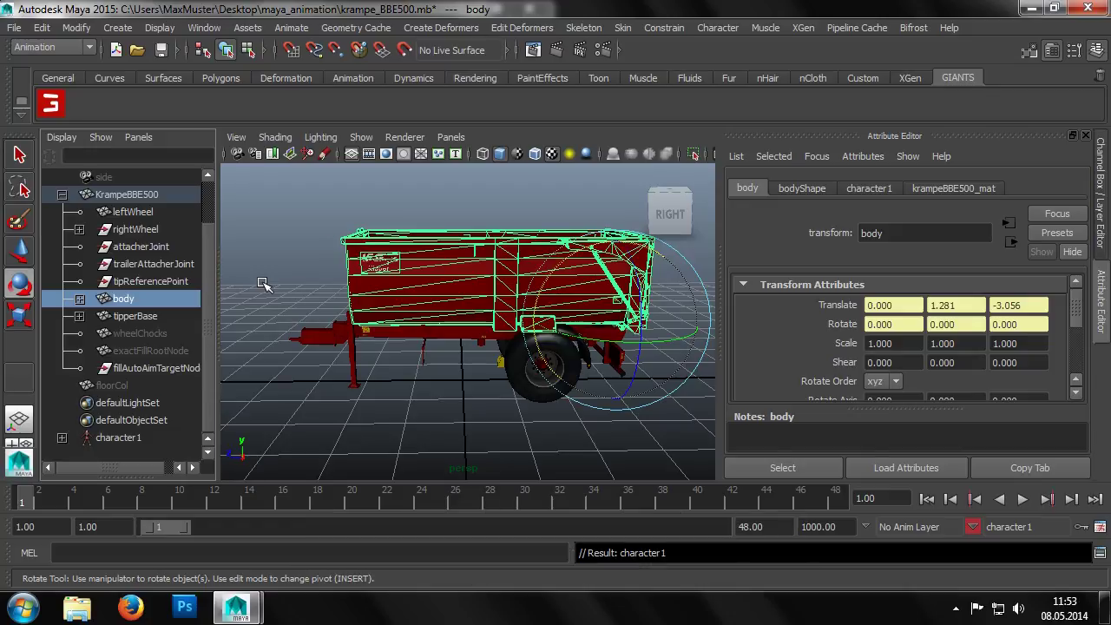
left_click(291, 27)
left_click(310, 54)
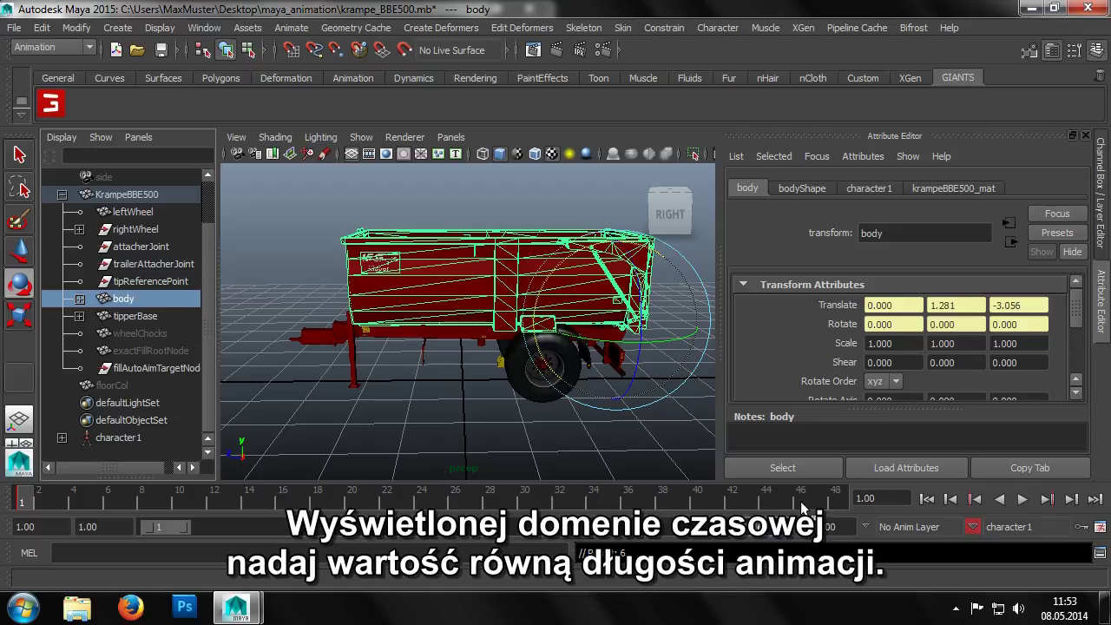
Extend the animation's time range to end at frame 1000 and move the current time to frame 1000.
key("Return")
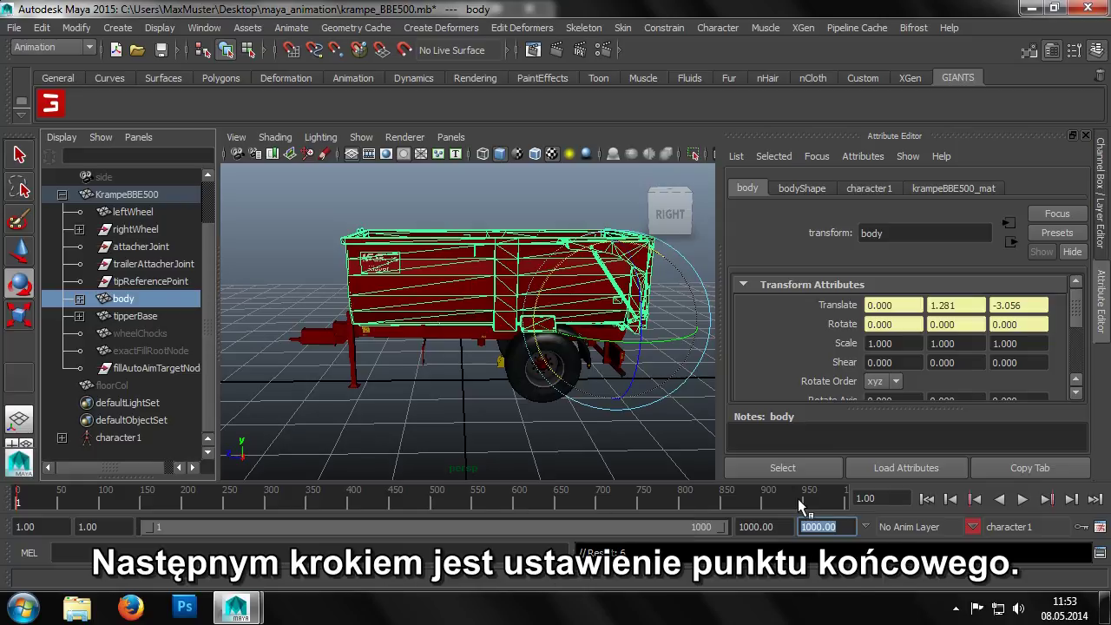
mouse_move(798, 498)
left_mouse_down()
mouse_move(204, 502)
mouse_move(846, 506)
left_mouse_up()
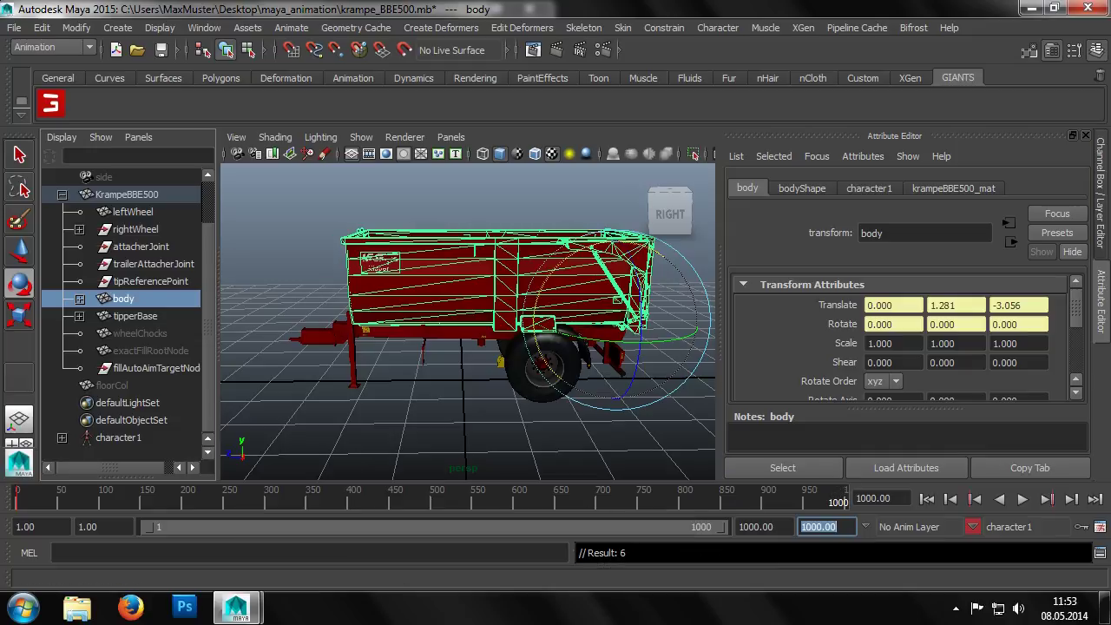
Set the body's X rotation to -60 degrees and set a key for it at frame 1000.
left_click(880, 323)
type("-60")
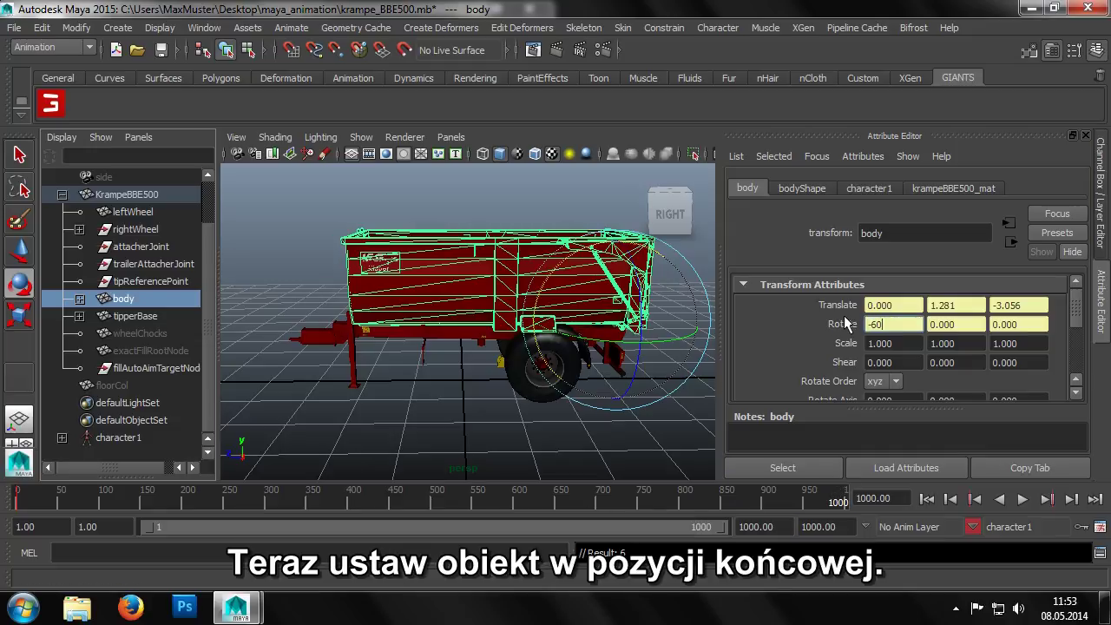
key("Tab")
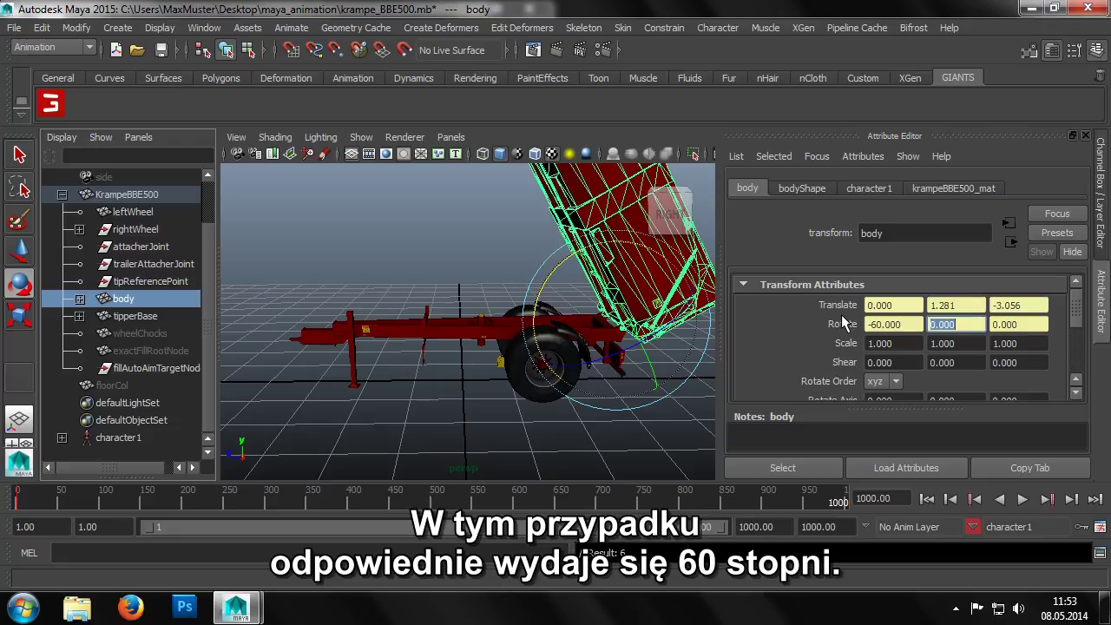
left_click(287, 28)
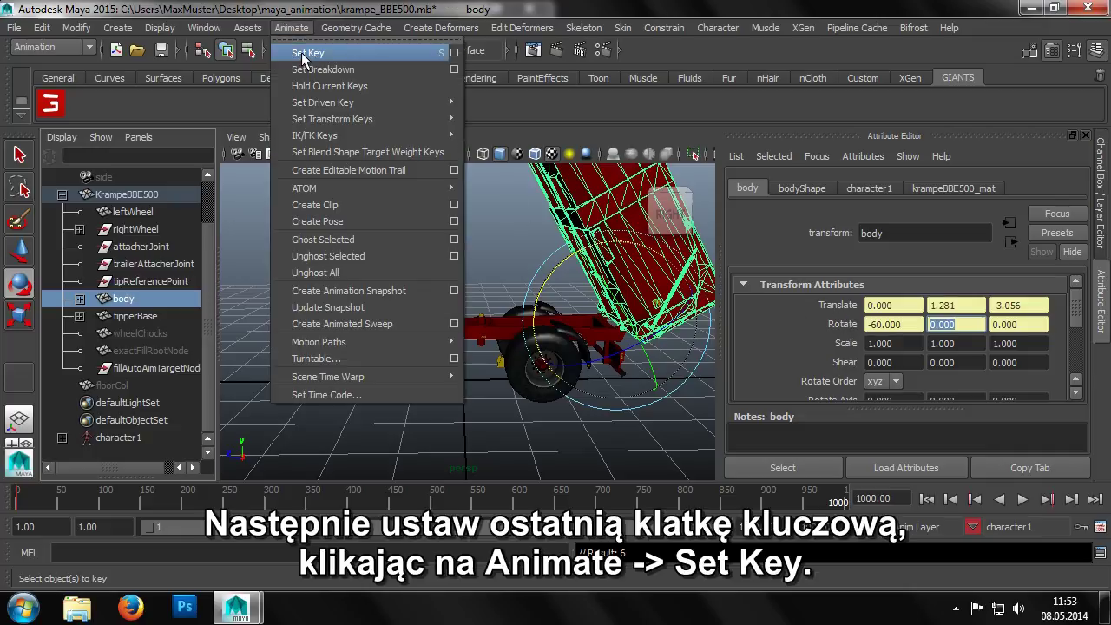
left_click(302, 53)
Scrub through the timeline to preview the body's tipping motion, and deselect the body.
left_click_drag(834, 499, 538, 505)
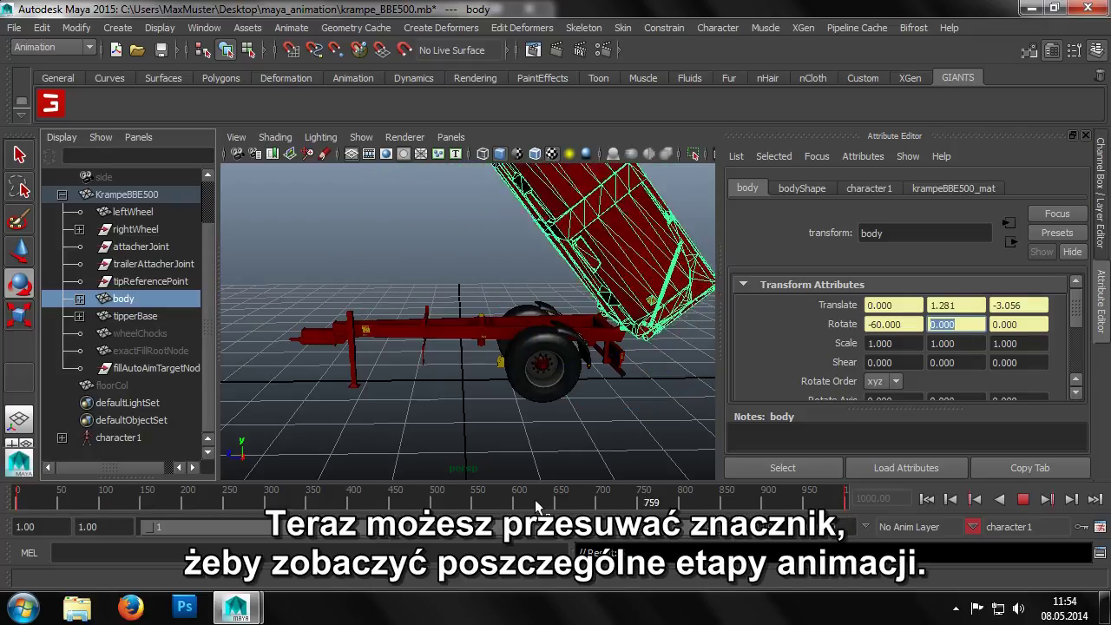
left_click(356, 421)
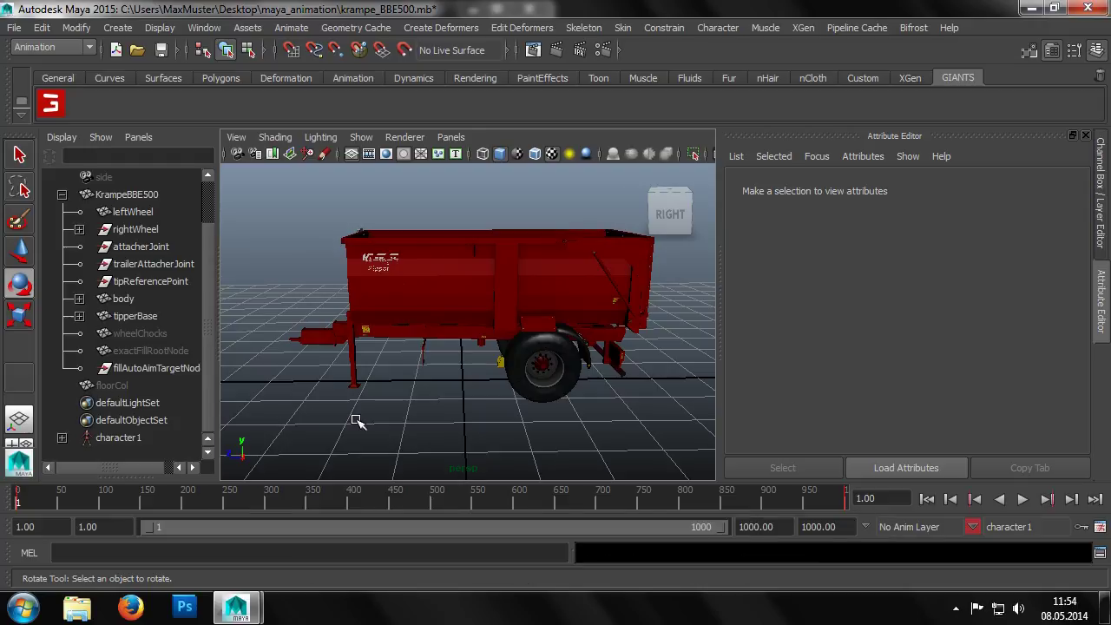
Create an animation clip named tipAnimation, using the animation curve time range and placing it in the Trax Editor and Visor.
left_click(295, 28)
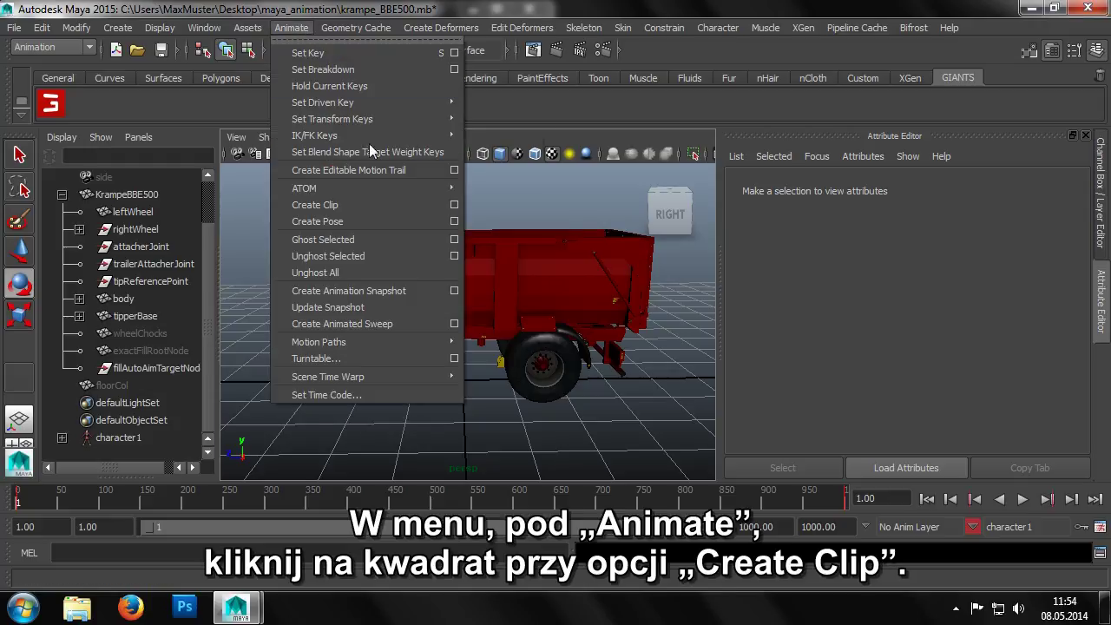
left_click(453, 205)
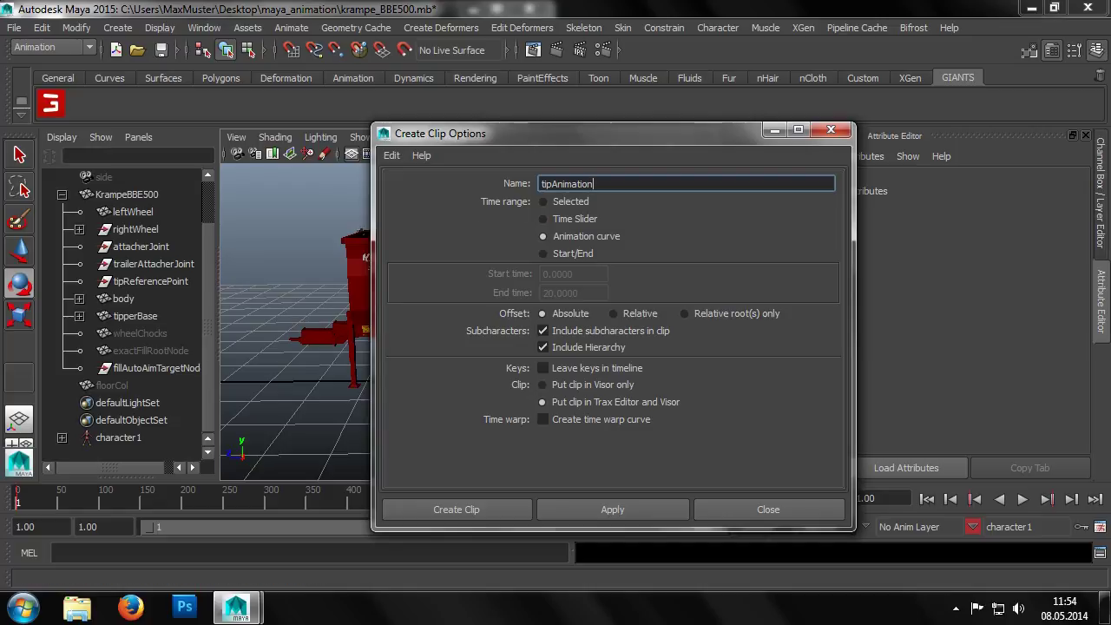
double_click(590, 184)
left_click(593, 184)
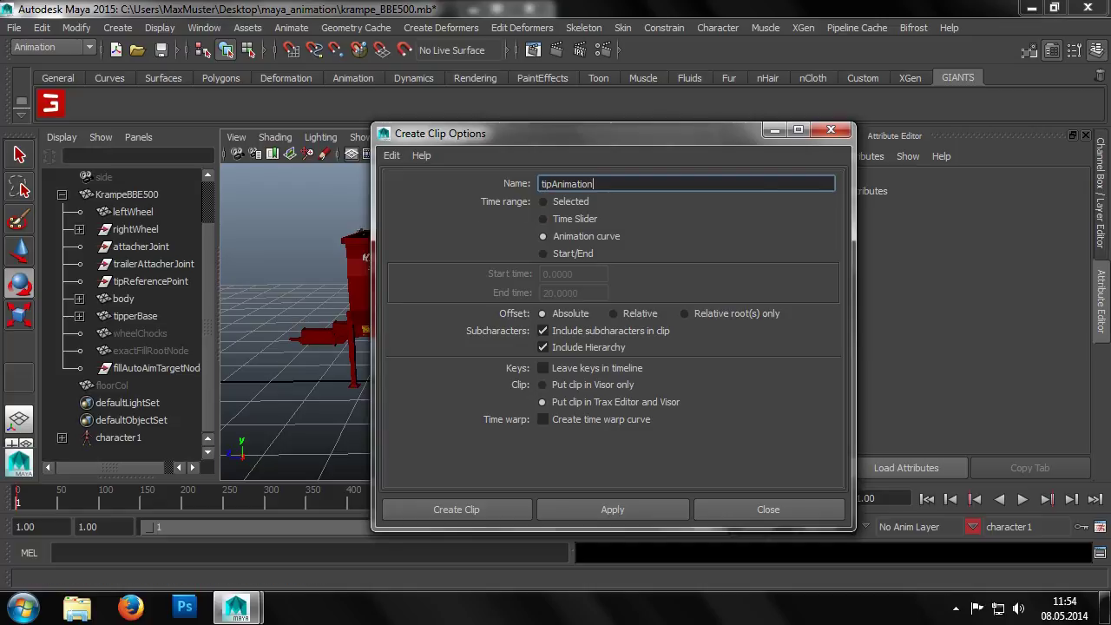
left_click(496, 506)
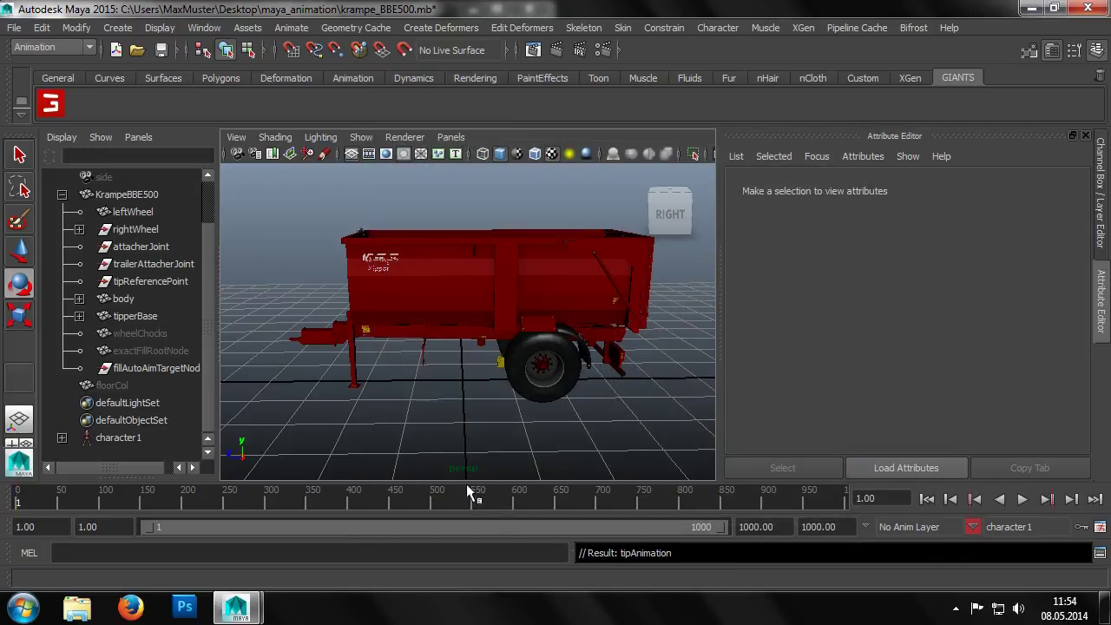
Export all scene objects with GIANTS I3D Tools to test.i3d in the maya_animation folder, and close the export tool.
left_click(50, 104)
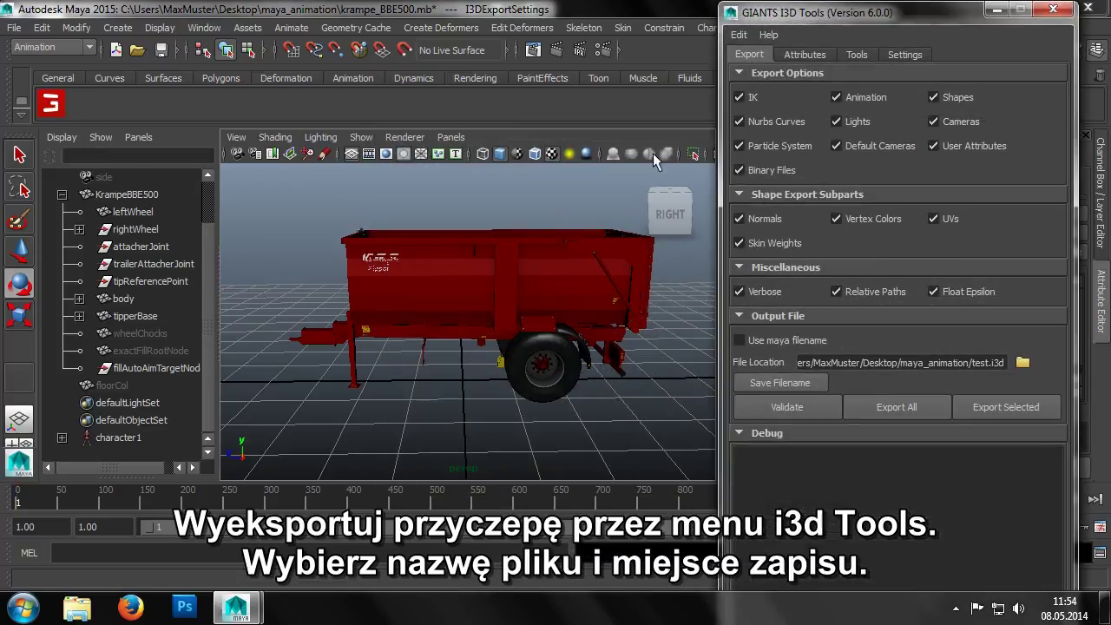
left_click(1022, 360)
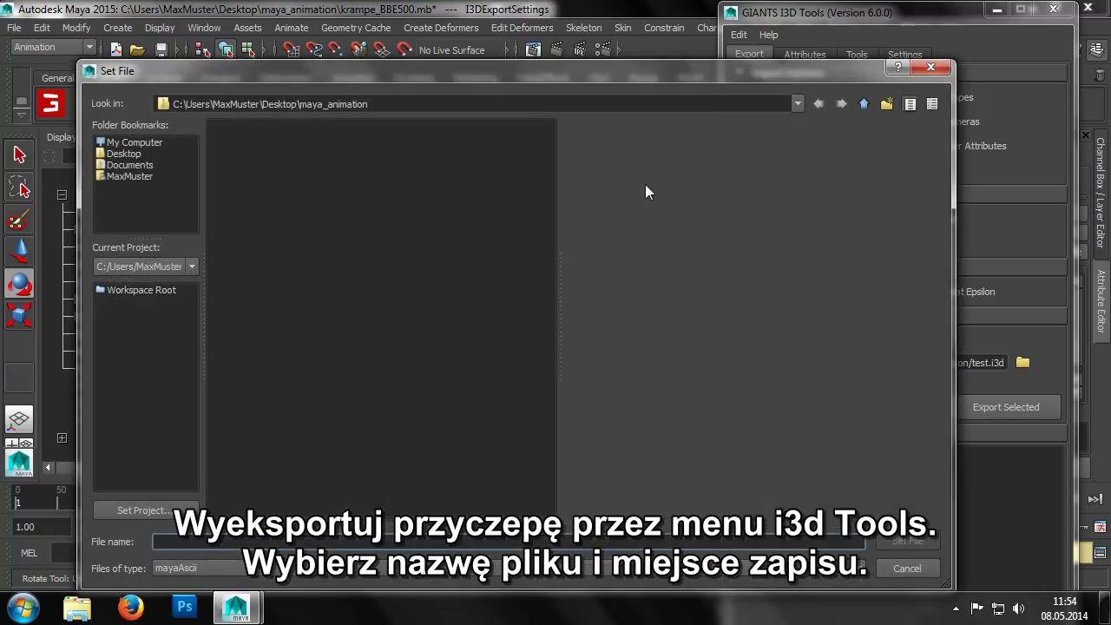
type("test")
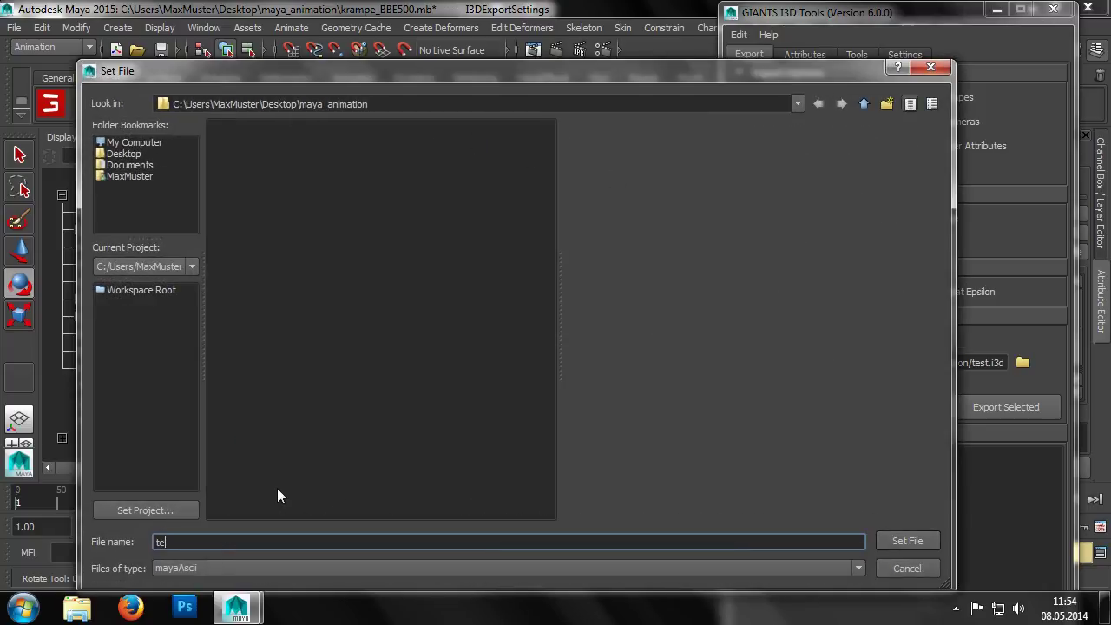
key("Down")
key("Down")
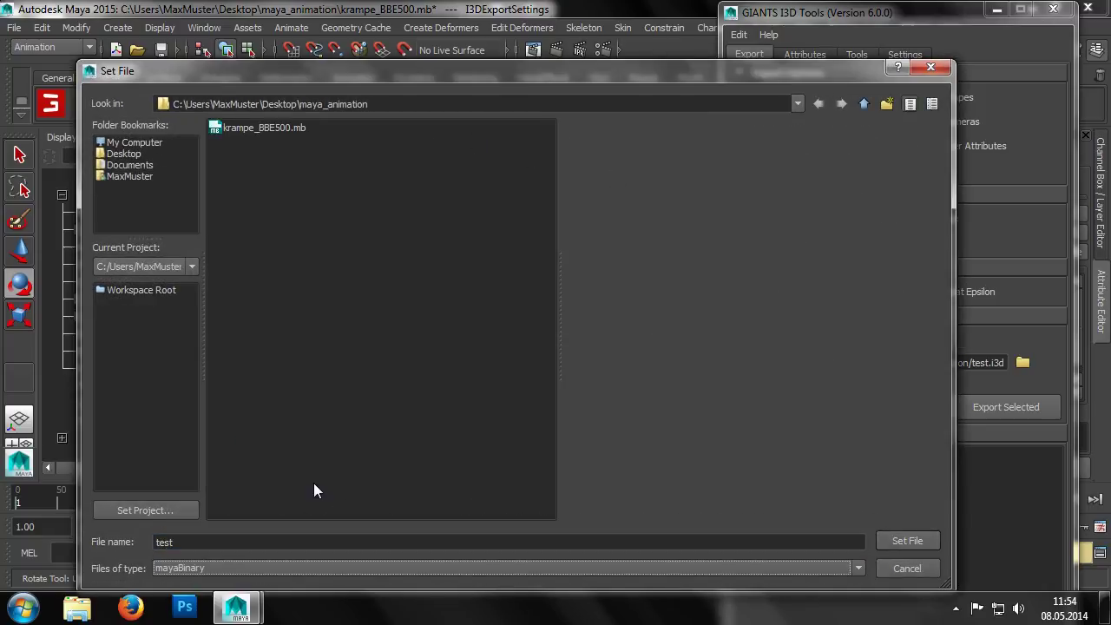
left_click(907, 540)
left_click(912, 412)
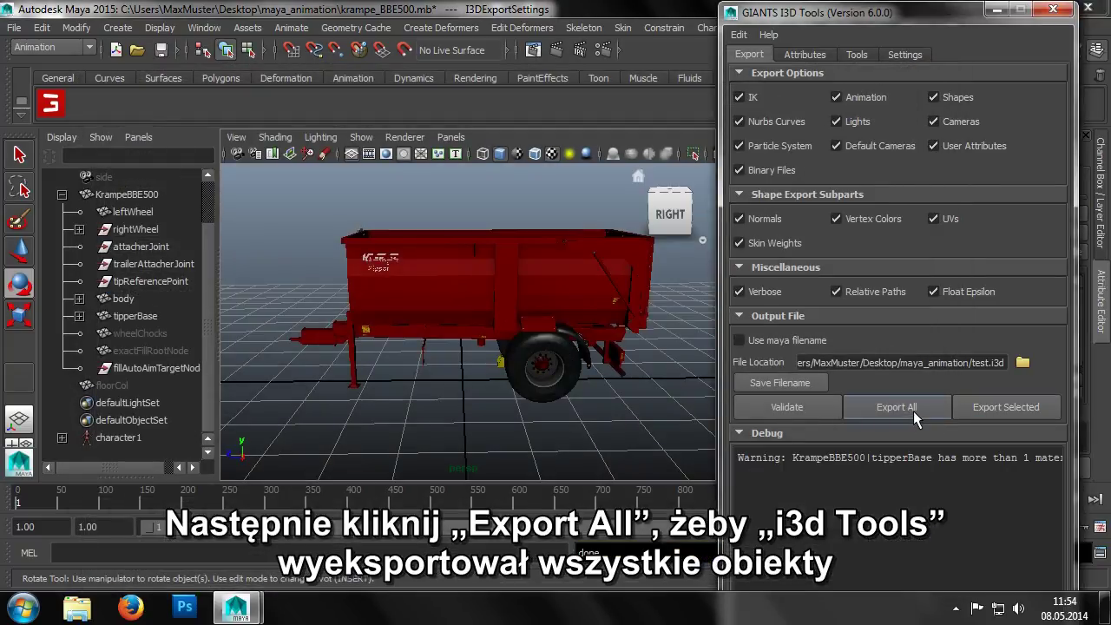
left_click(1054, 9)
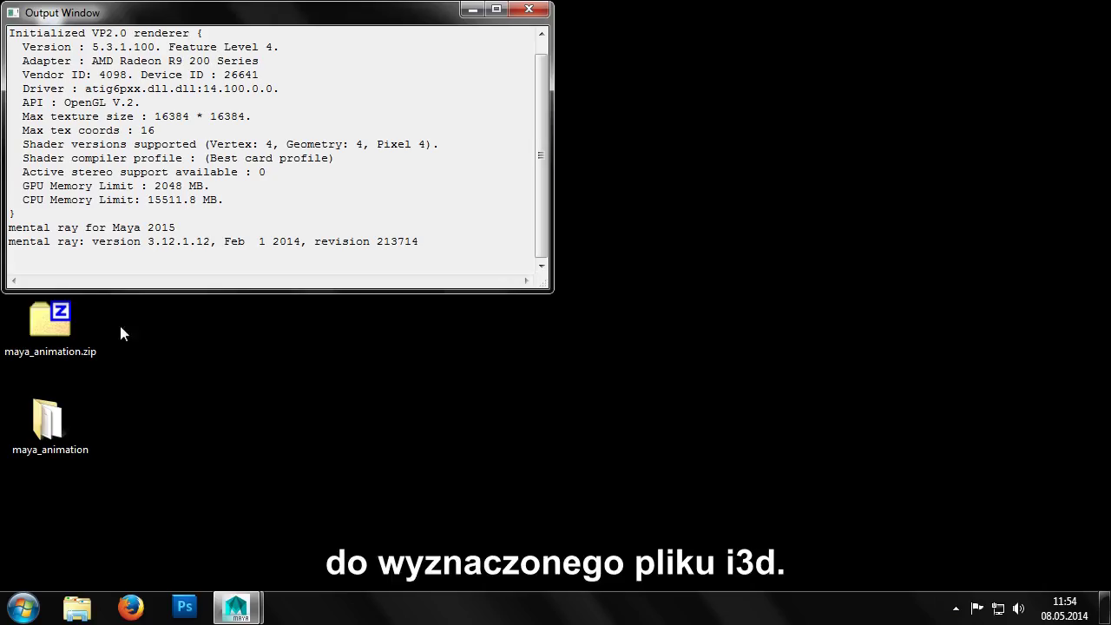
Open the exported test.i3d from the desktop's maya_animation folder in GIANTS Editor and dismiss the welcome window.
double_click(43, 421)
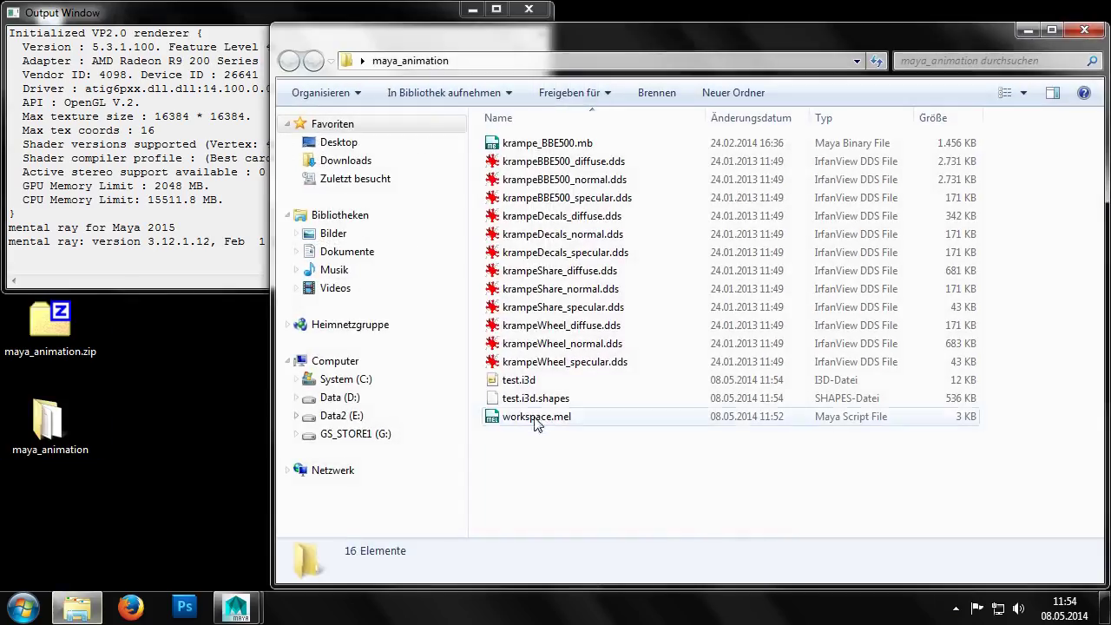
double_click(519, 380)
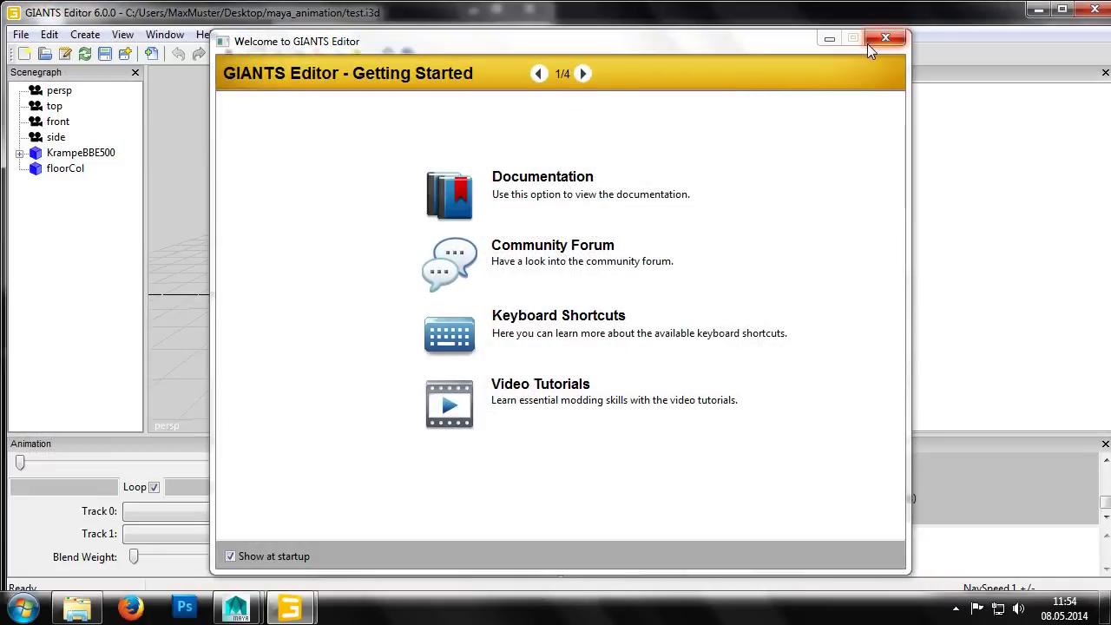
left_click(870, 43)
Expand KrampeBBE500 in the scenegraph, select its body object and scrub through the body's animation.
left_click(61, 153)
left_click(19, 152)
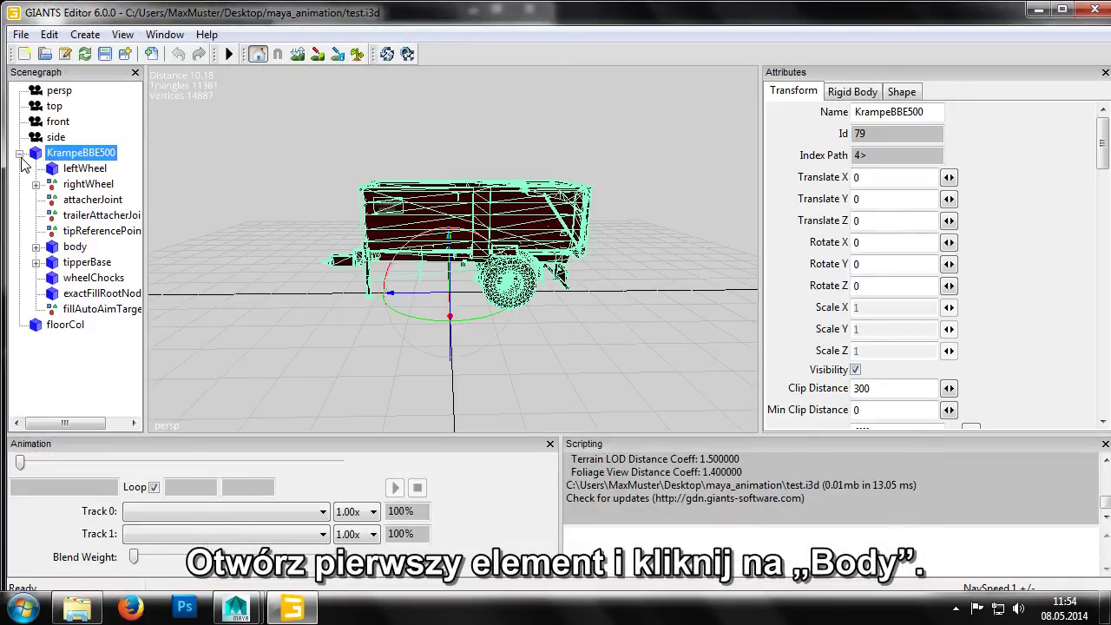
left_click(75, 248)
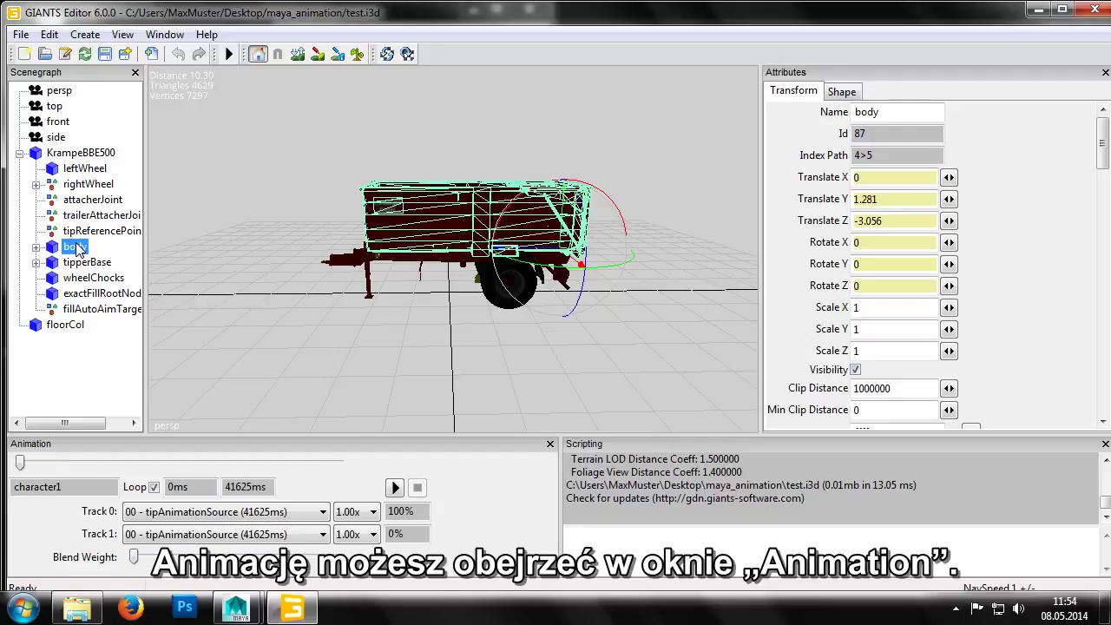
mouse_move(20, 463)
left_mouse_down()
mouse_move(373, 465)
mouse_move(17, 483)
left_mouse_up()
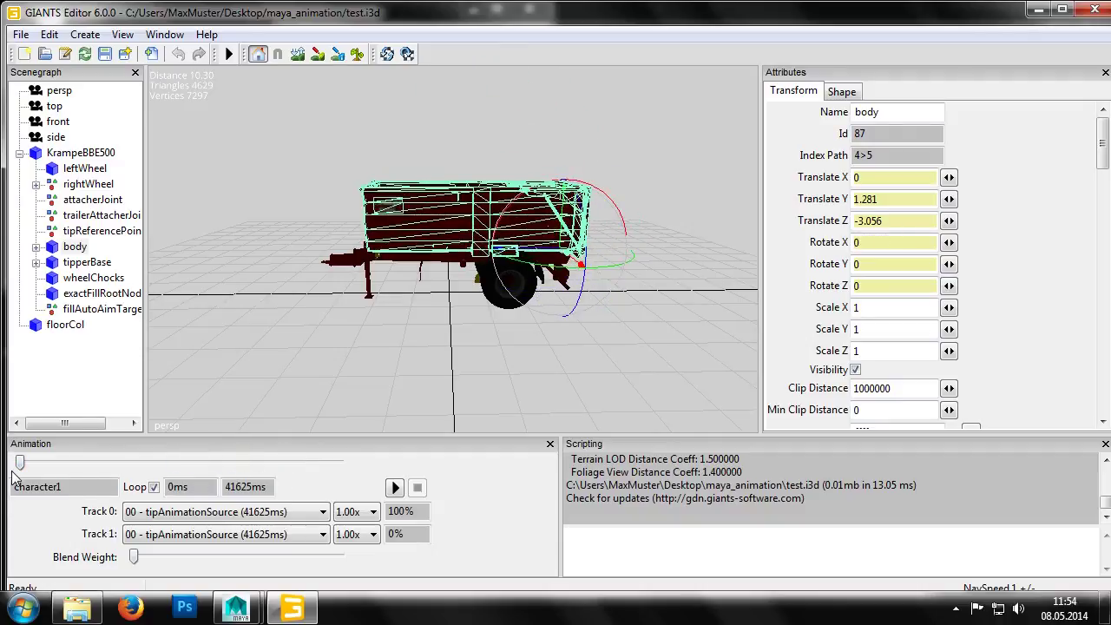